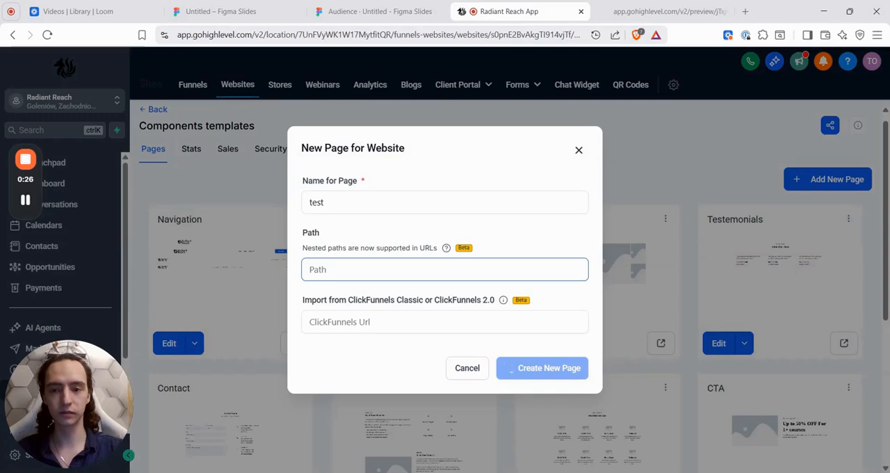
# Step: Look at the dialog for importing an existing funnel or website page into the test page, and close it without importing
pyautogui.scroll(-4, 445, 313)
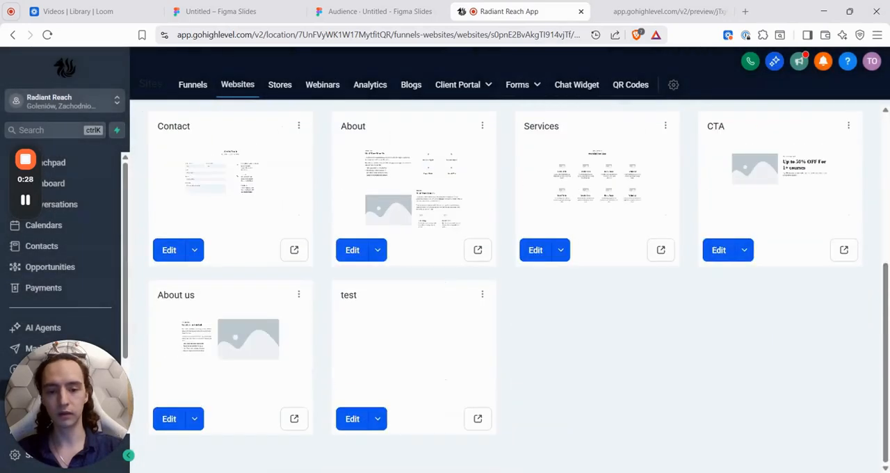
pyautogui.moveTo(447, 326)
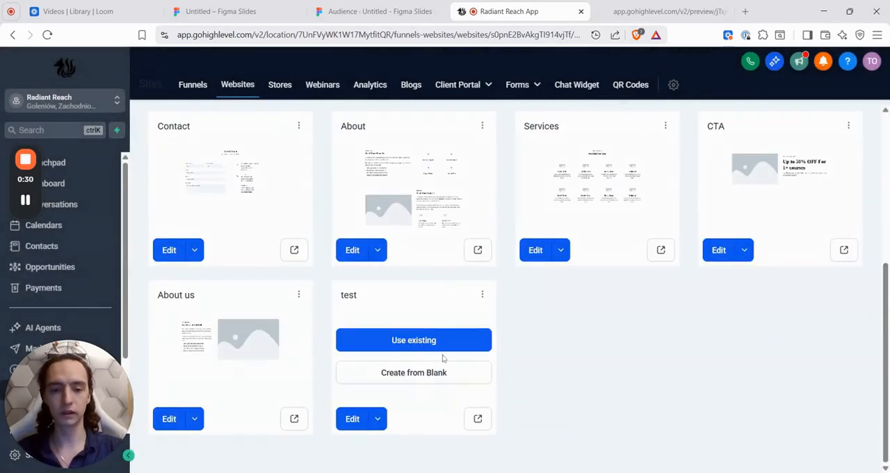
pyautogui.click(415, 340)
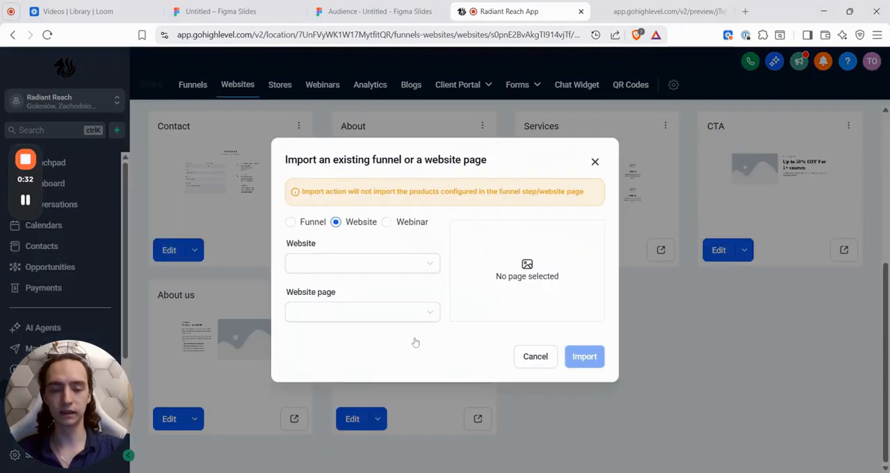
pyautogui.click(594, 162)
# Step: Go to the websites list and start a new website from templates to open the template library
pyautogui.click(198, 91)
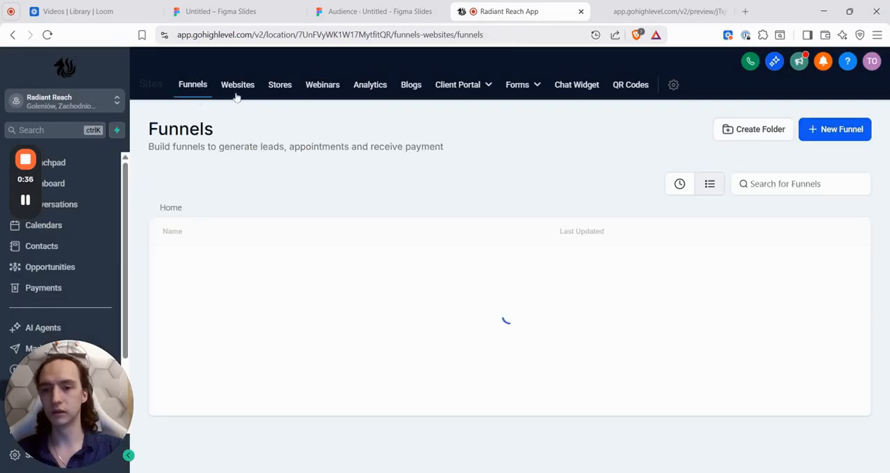
pyautogui.click(236, 95)
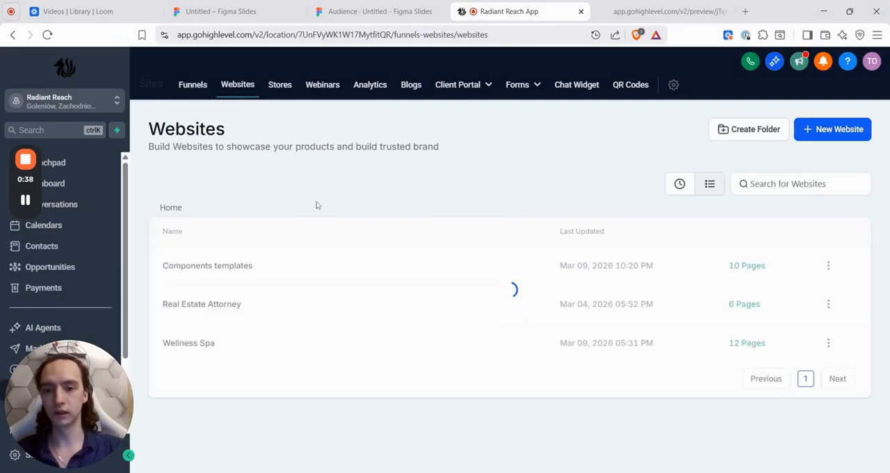
pyautogui.click(842, 132)
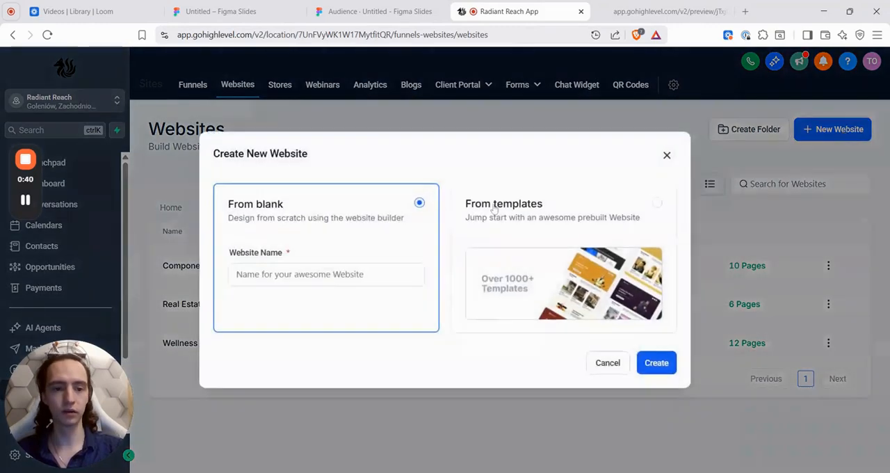
pyautogui.click(604, 212)
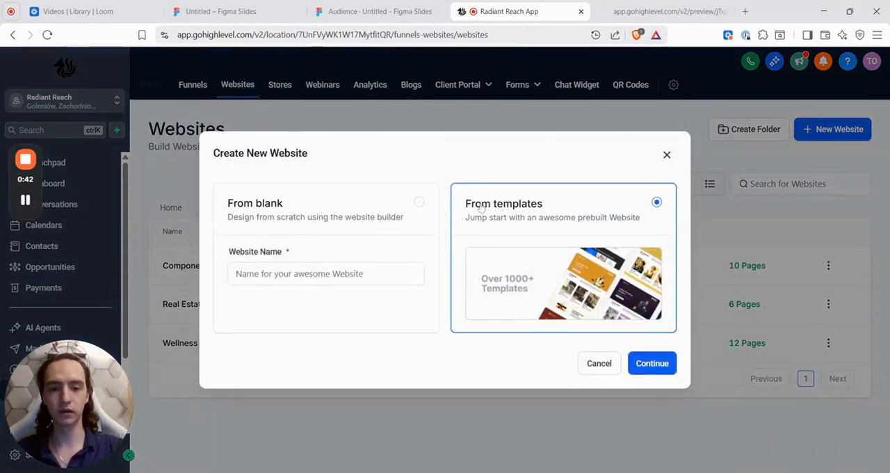
pyautogui.click(657, 363)
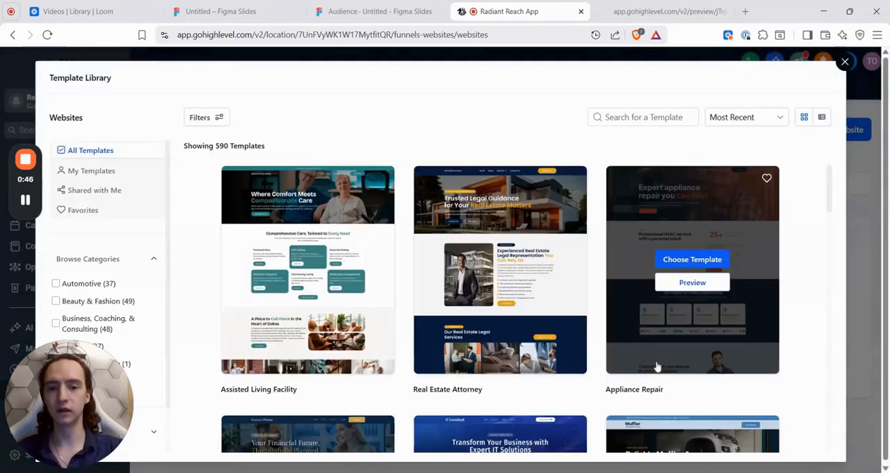
# Step: Browse the available website templates in the template library and close it without choosing one
pyautogui.scroll(-3, 490, 246)
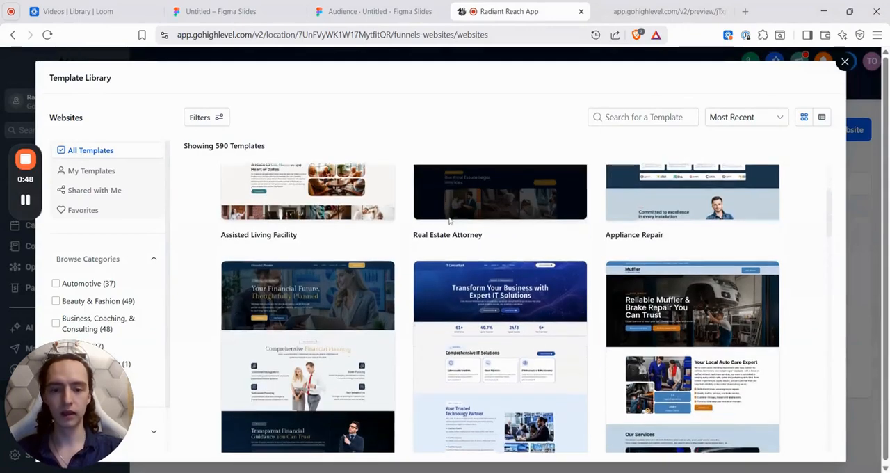
pyautogui.moveTo(450, 220)
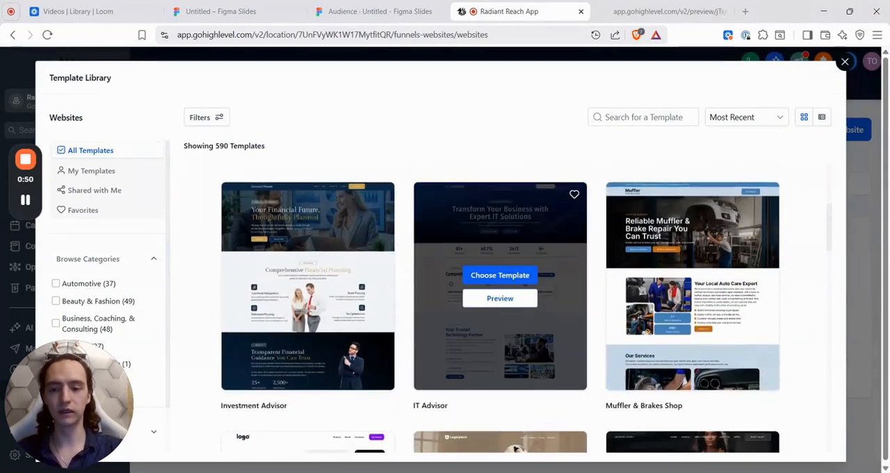
pyautogui.scroll(-3, 421, 294)
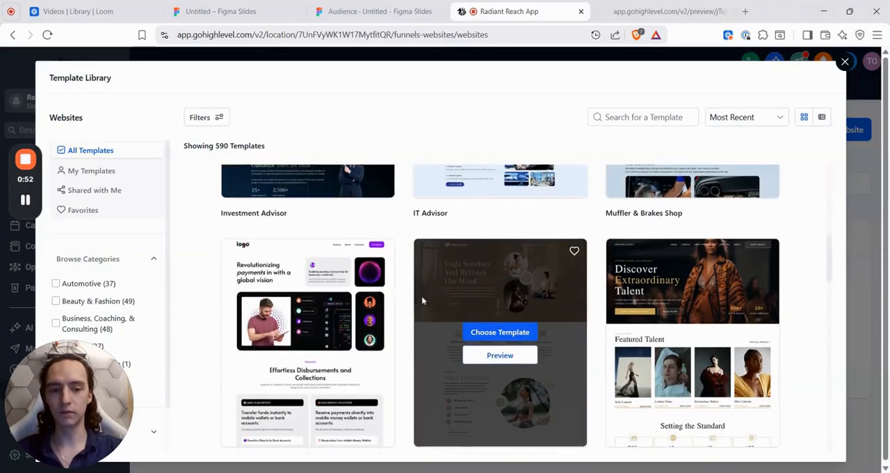
pyautogui.scroll(-1, 421, 295)
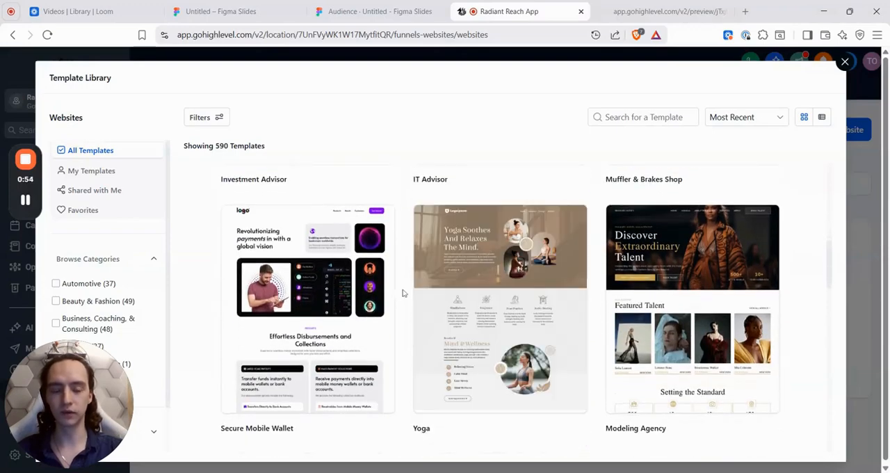
pyautogui.scroll(-5, 403, 289)
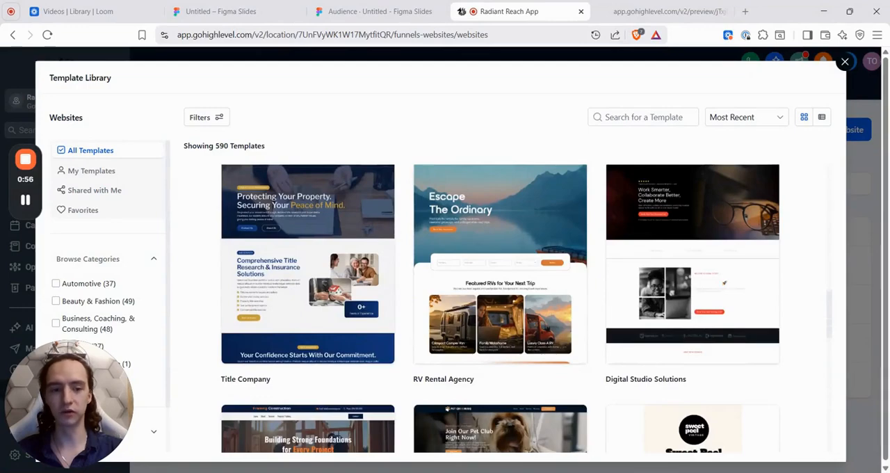
pyautogui.scroll(-3, 501, 306)
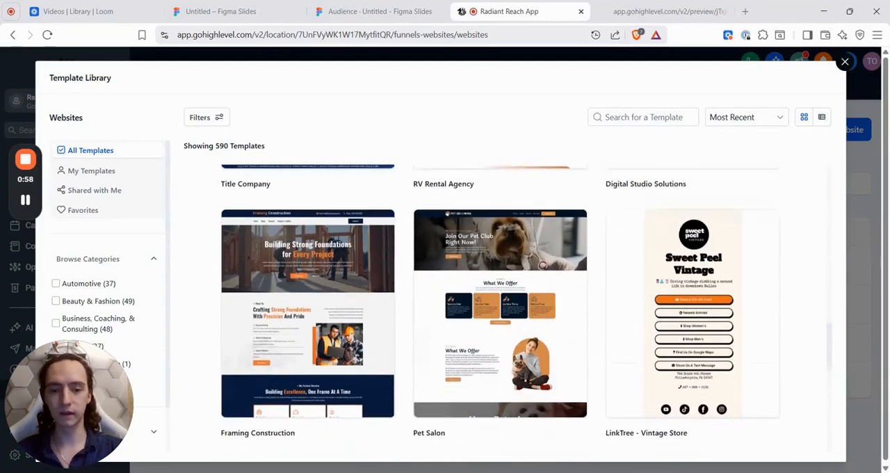
pyautogui.scroll(-1, 500, 306)
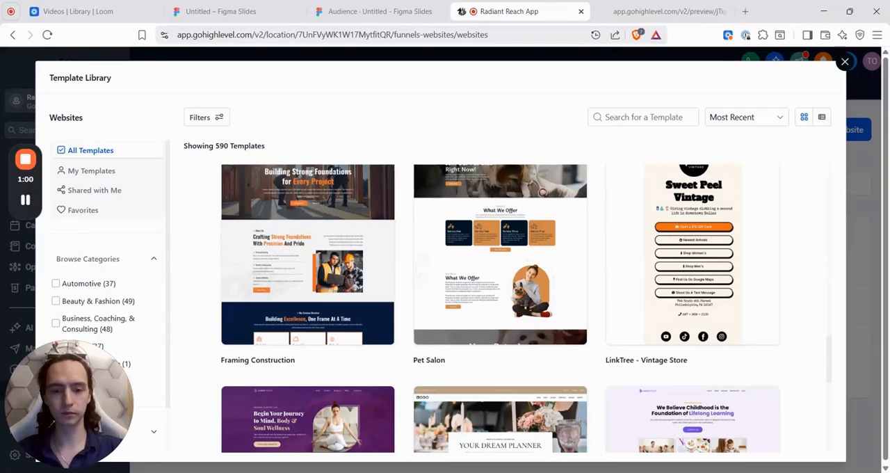
pyautogui.scroll(-1, 501, 306)
pyautogui.scroll(-3, 500, 306)
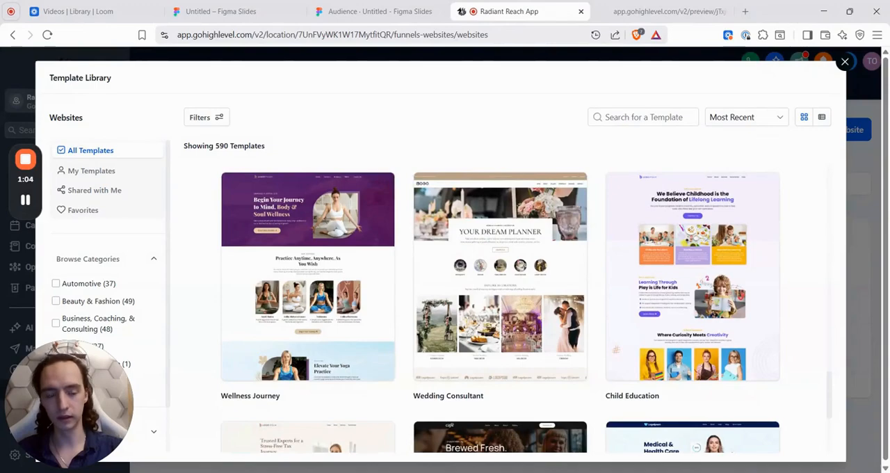
pyautogui.scroll(-3, 501, 306)
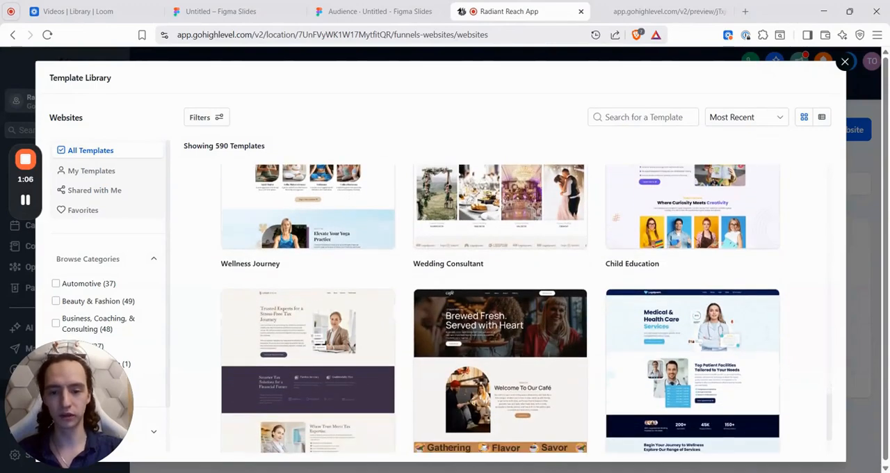
pyautogui.scroll(-7, 501, 306)
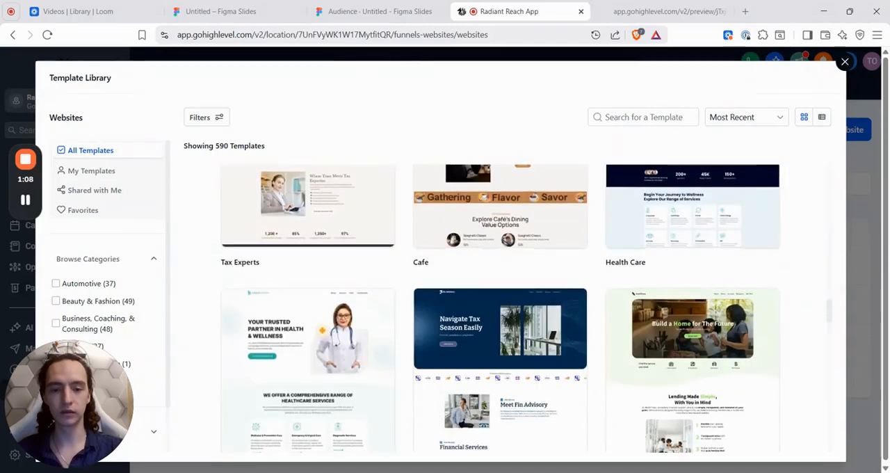
pyautogui.scroll(-3, 501, 306)
pyautogui.scroll(4, 501, 306)
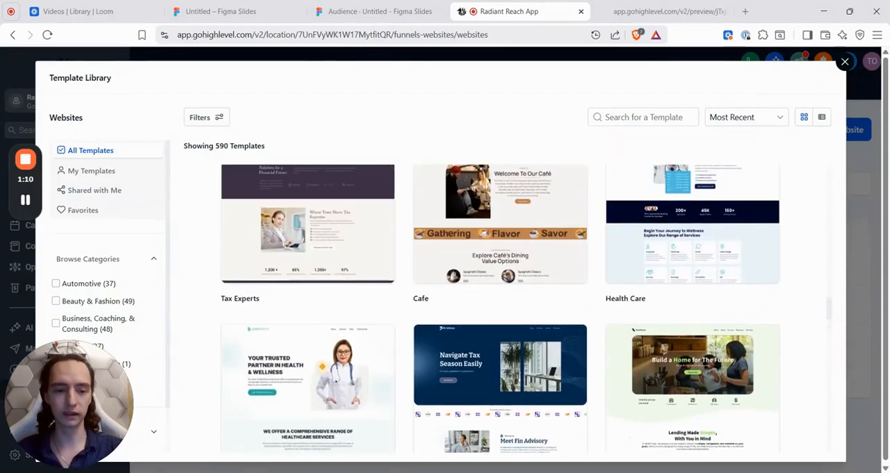
pyautogui.scroll(-7, 501, 306)
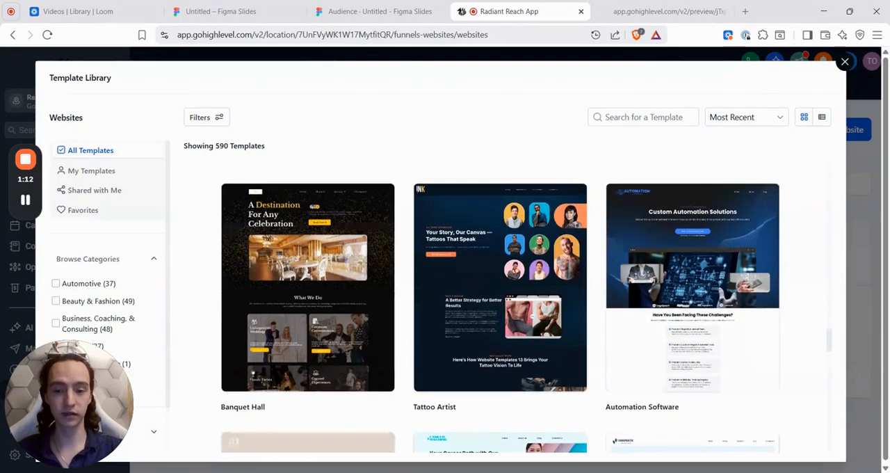
pyautogui.click(843, 64)
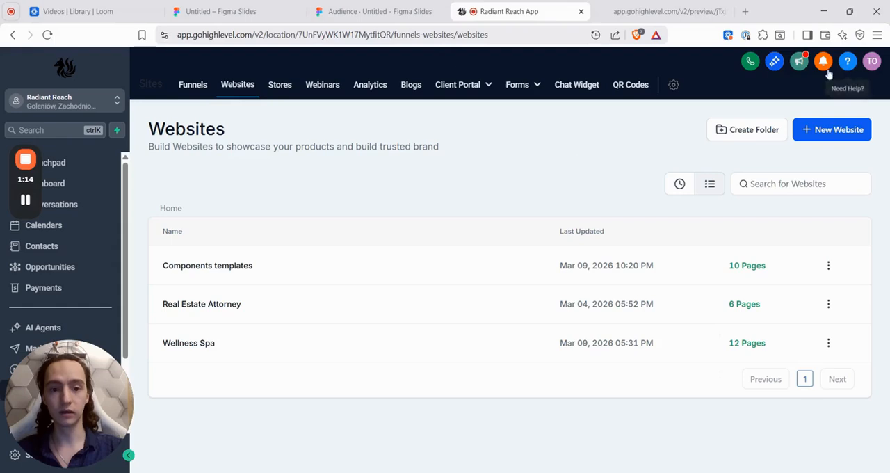
# Step: Open the Navigation page of the Components templates website in the page builder
pyautogui.click(225, 269)
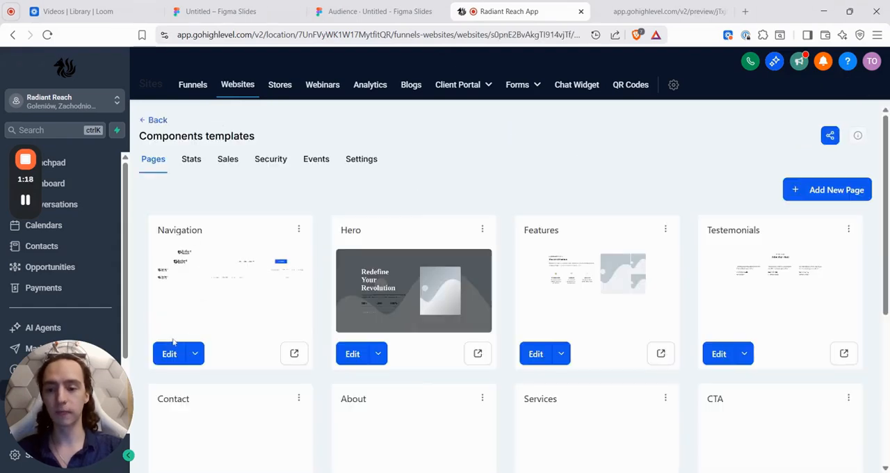
pyautogui.click(168, 355)
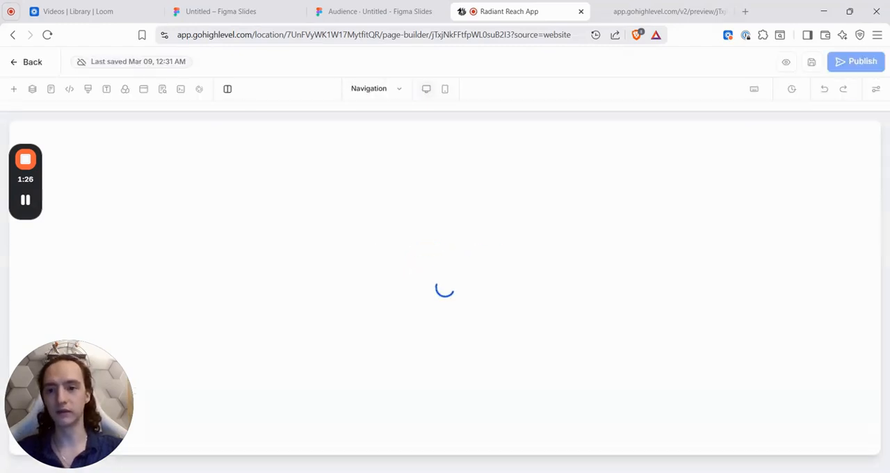
# Step: Add a six-column row in a section between the logo-only section and the section with the menu and Get Started button
pyautogui.click(13, 90)
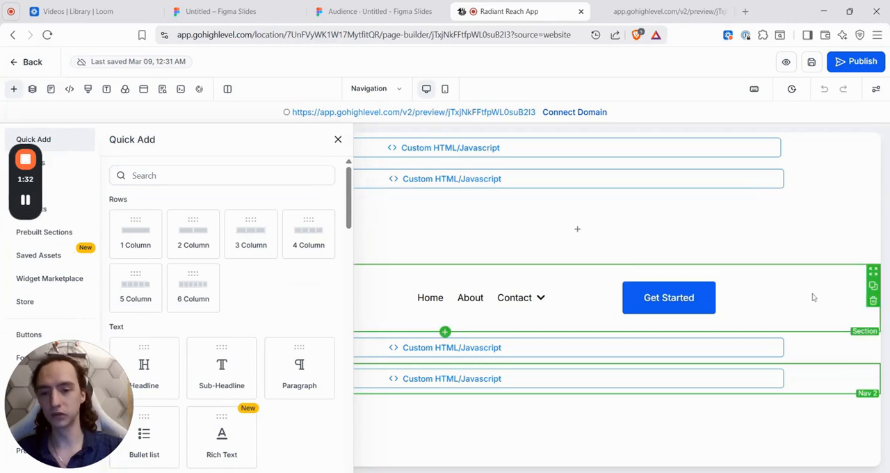
pyautogui.scroll(-4, 226, 319)
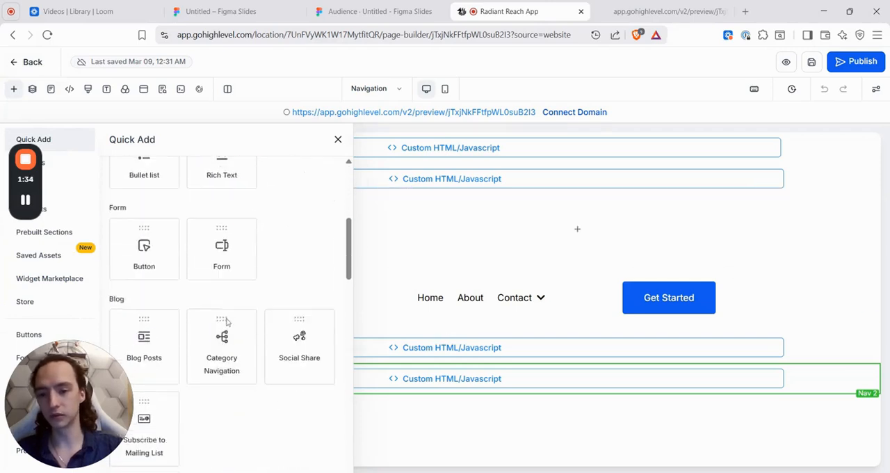
pyautogui.scroll(6, 226, 321)
pyautogui.moveTo(193, 237); pyautogui.dragTo(456, 265)
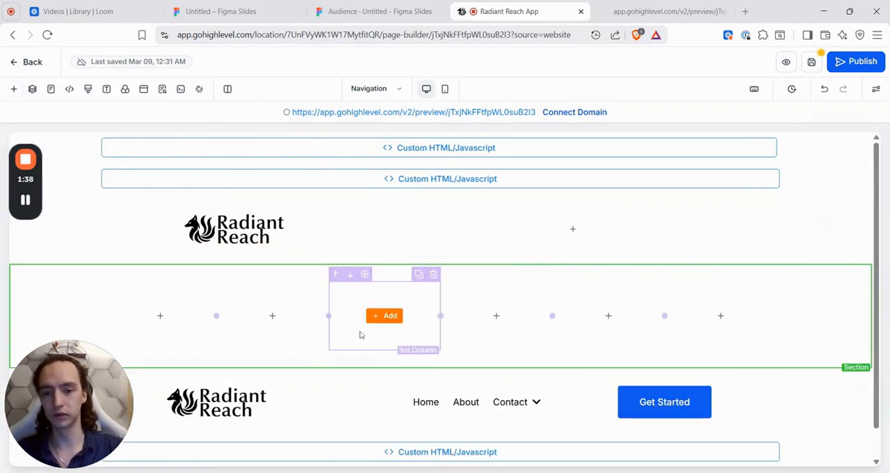
pyautogui.scroll(-1, 420, 327)
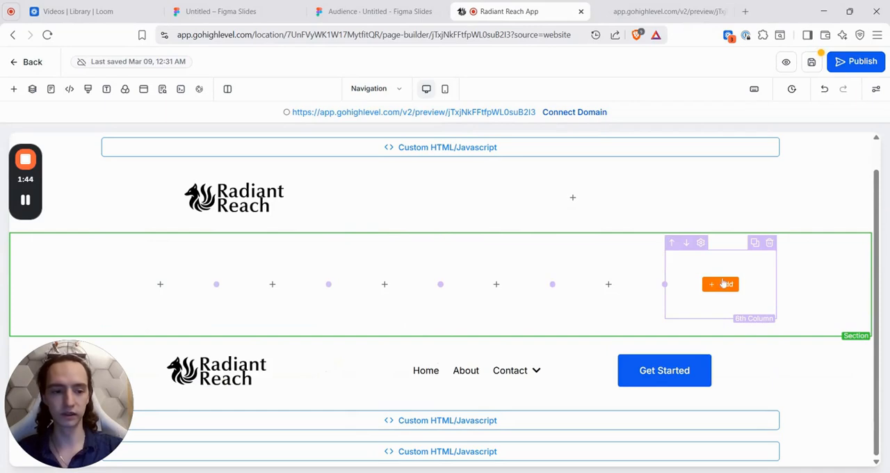
# Step: View the settings of the empty six-column section, close them and delete the section
pyautogui.click(819, 281)
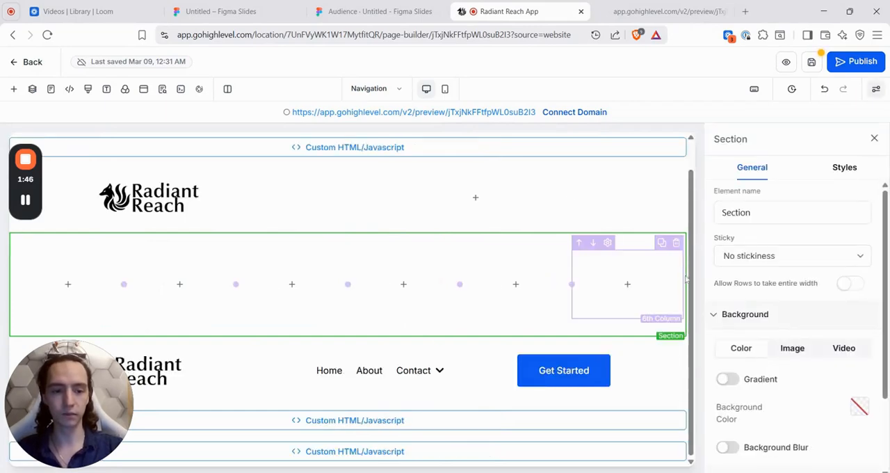
pyautogui.click(874, 139)
pyautogui.click(864, 269)
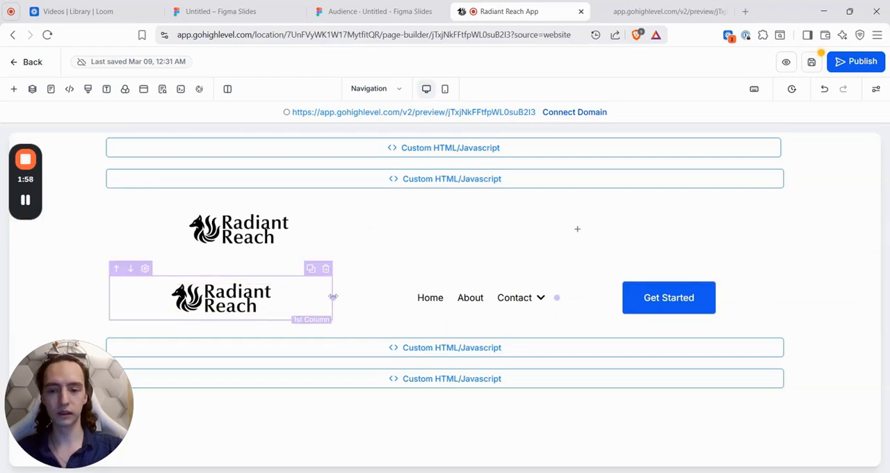
# Step: Narrow the first column of the section with the menu and Get Started button to about the width of its logo
pyautogui.moveTo(333, 297); pyautogui.dragTo(216, 298)
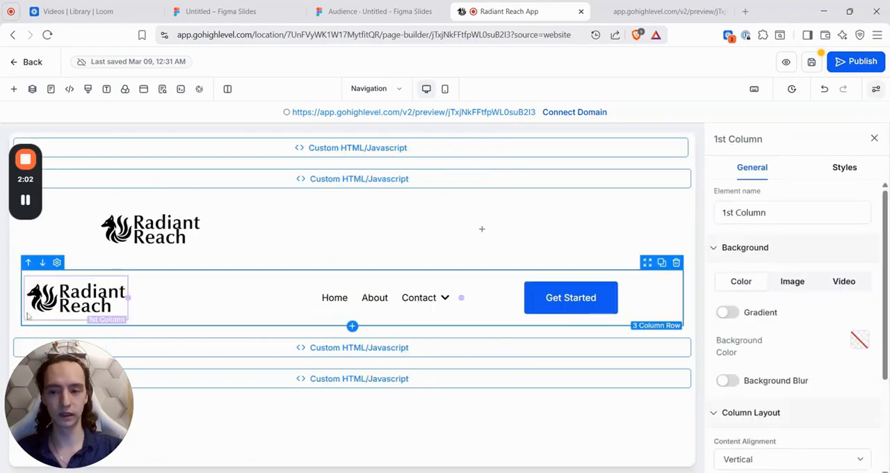
pyautogui.click(874, 139)
pyautogui.click(193, 312)
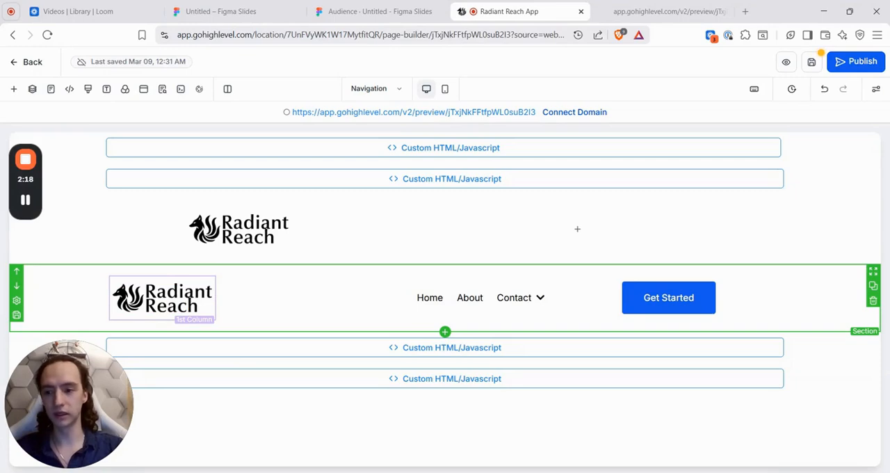
# Step: Open the settings of the section with the menu, open the page's preview link and return to the page builder
pyautogui.click(70, 288)
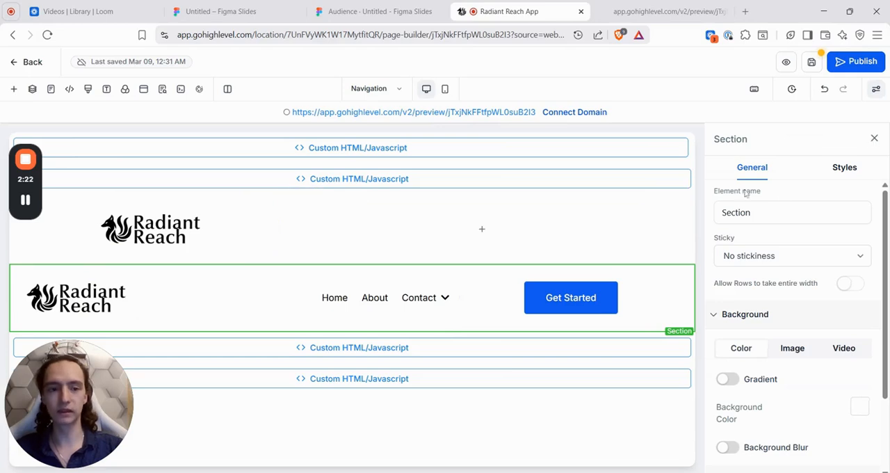
pyautogui.click(485, 112)
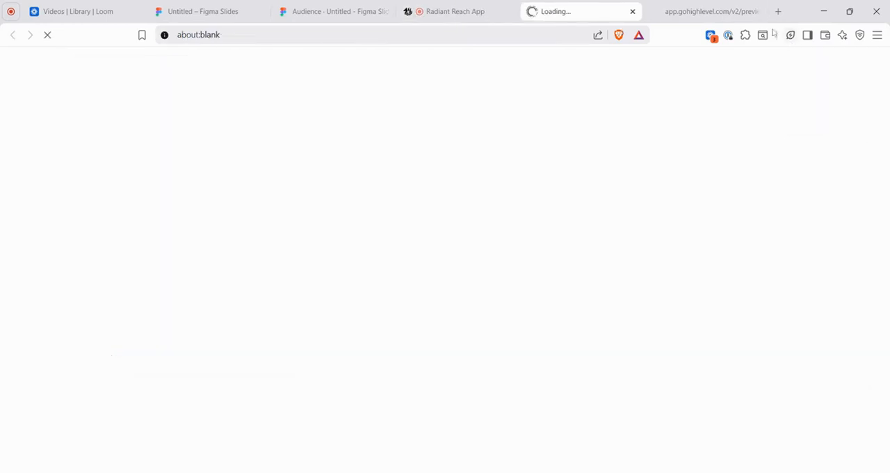
pyautogui.click(472, 6)
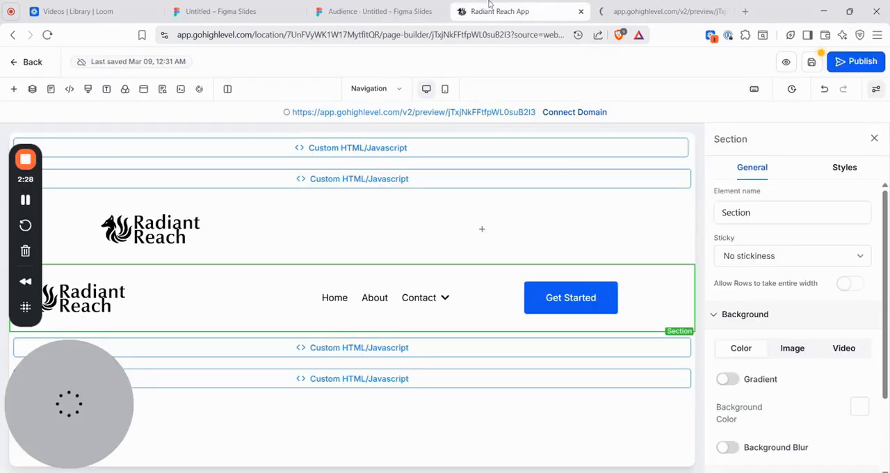
# Step: View the page's custom CSS and close it without saving
pyautogui.click(87, 91)
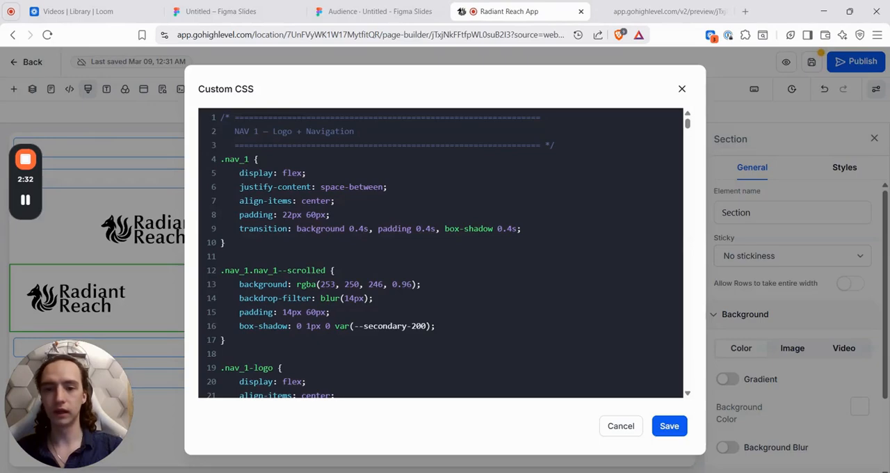
pyautogui.scroll(-1, 440, 253)
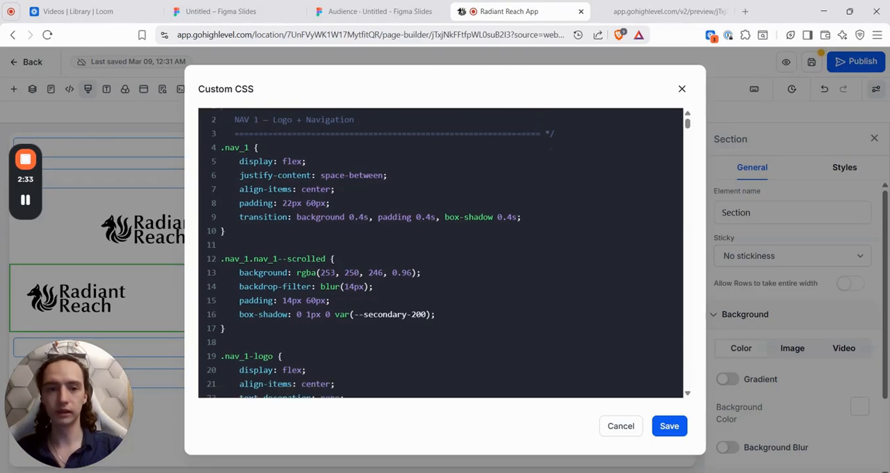
pyautogui.click(681, 89)
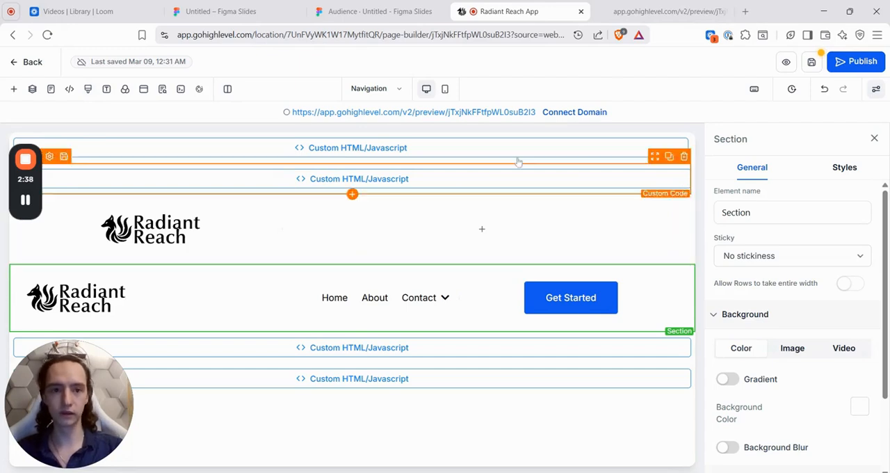
# Step: Check the navigation bars in the page preview, return to the page builder and close the section settings
pyautogui.click(651, 9)
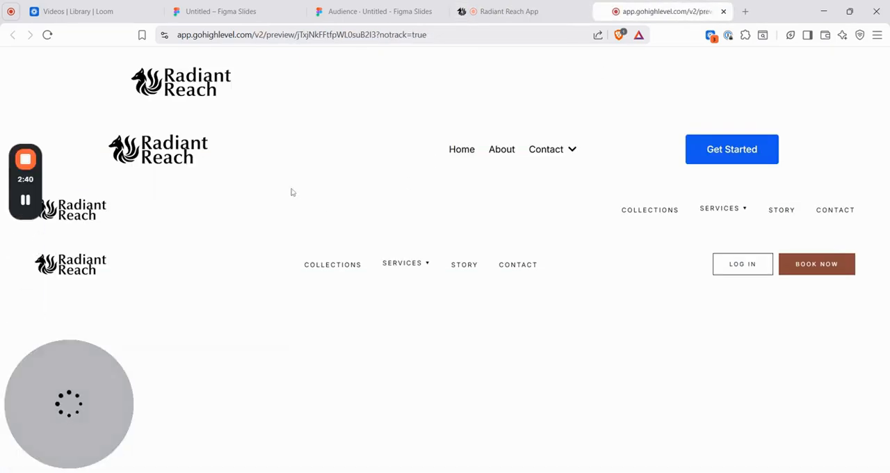
pyautogui.click(504, 11)
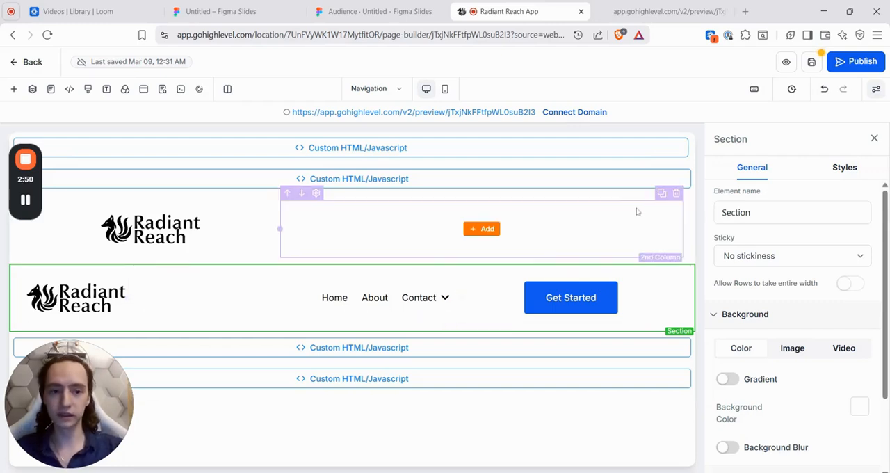
pyautogui.click(874, 138)
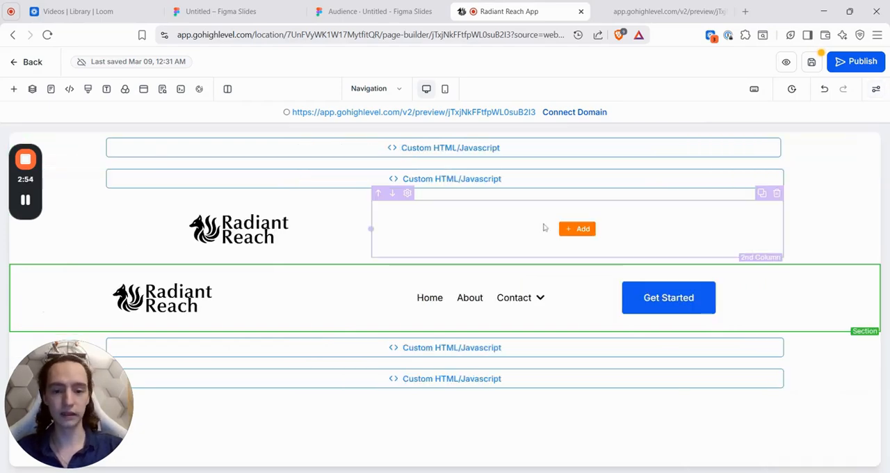
# Step: Select the "Naviagation 1" code element, search the elements that can be added for "code" and close the search
pyautogui.click(472, 356)
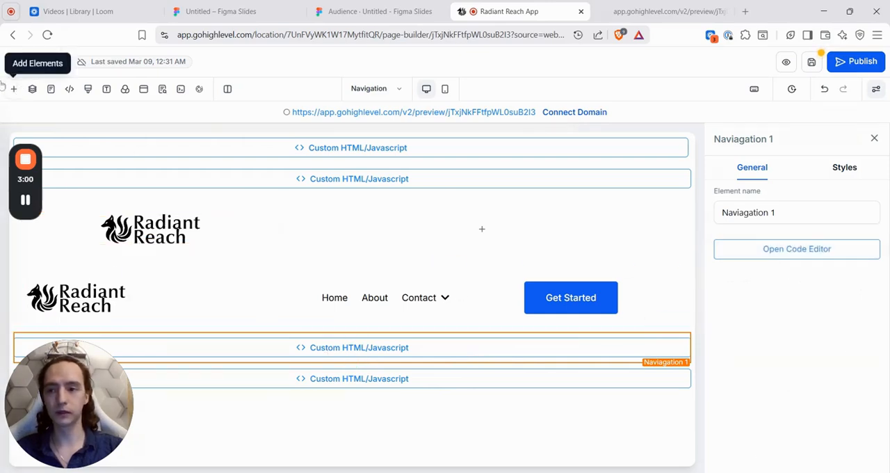
pyautogui.click(13, 88)
pyautogui.scroll(-3, 253, 265)
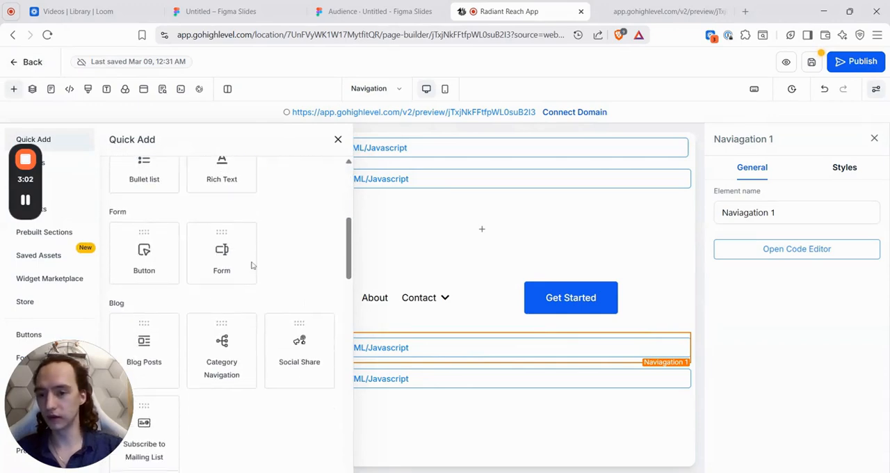
pyautogui.scroll(-2, 252, 262)
pyautogui.scroll(10, 252, 263)
pyautogui.click(230, 175)
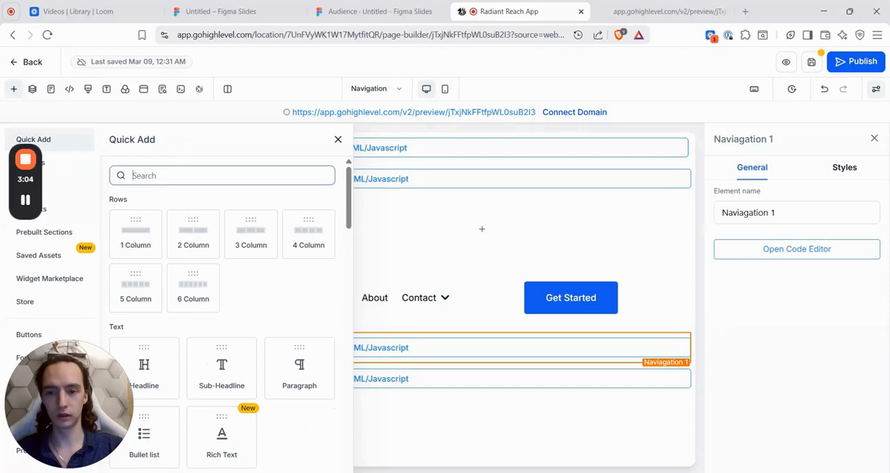
pyautogui.write('code')
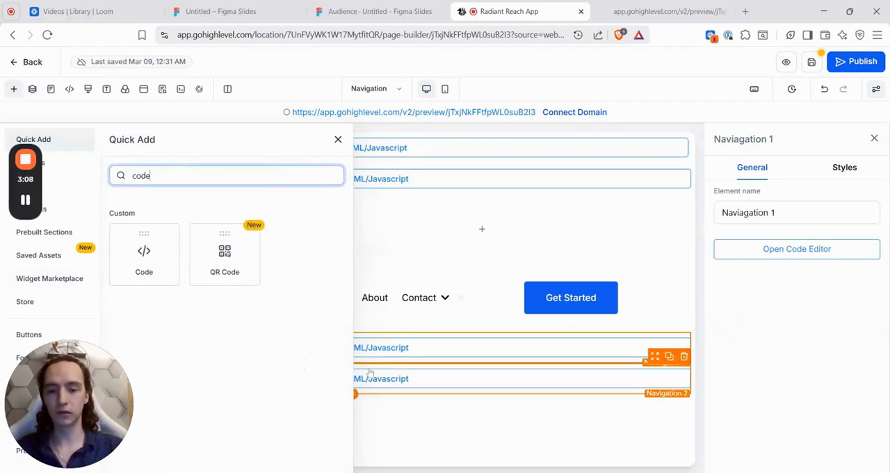
pyautogui.click(423, 357)
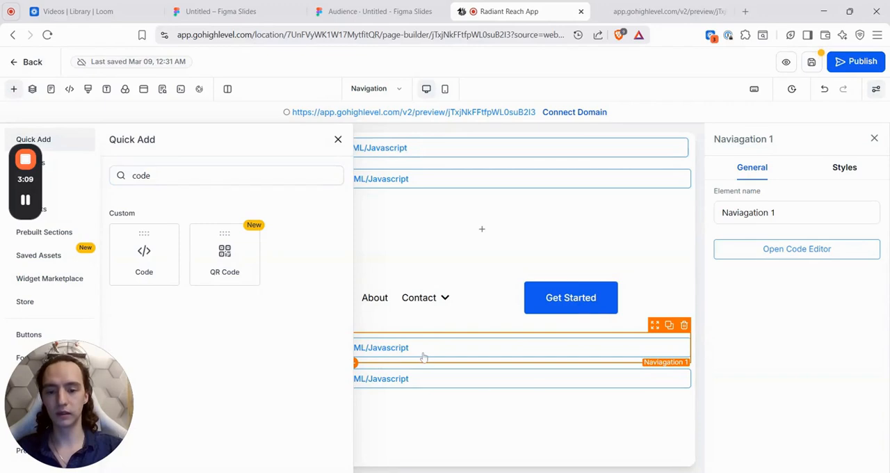
pyautogui.click(337, 139)
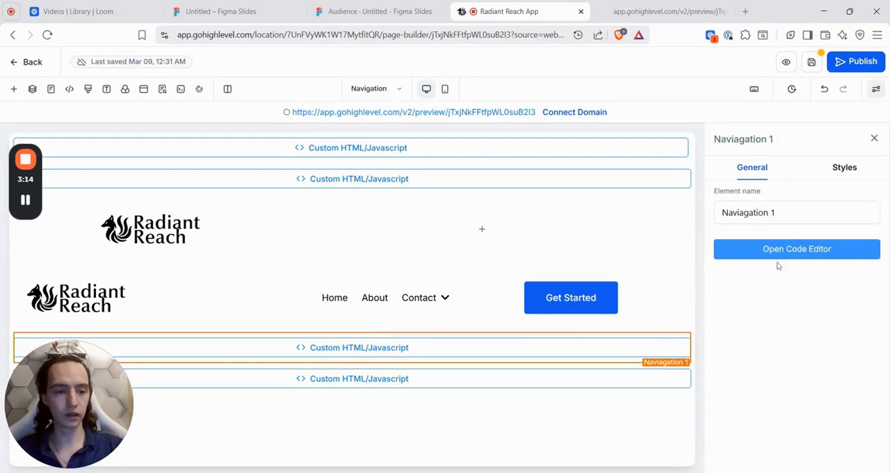
# Step: Review the HTML and script code of the "Naviagation 1" element through to its end and save it
pyautogui.click(785, 259)
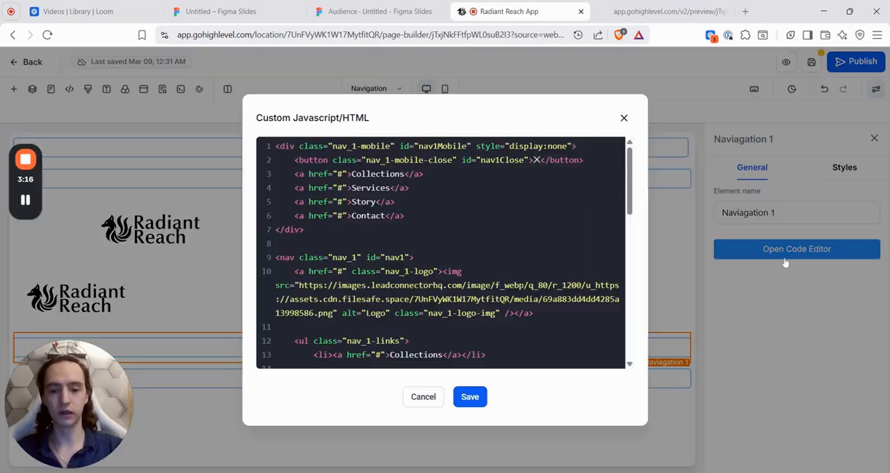
pyautogui.scroll(-3, 441, 253)
pyautogui.scroll(2, 440, 253)
pyautogui.scroll(1, 441, 253)
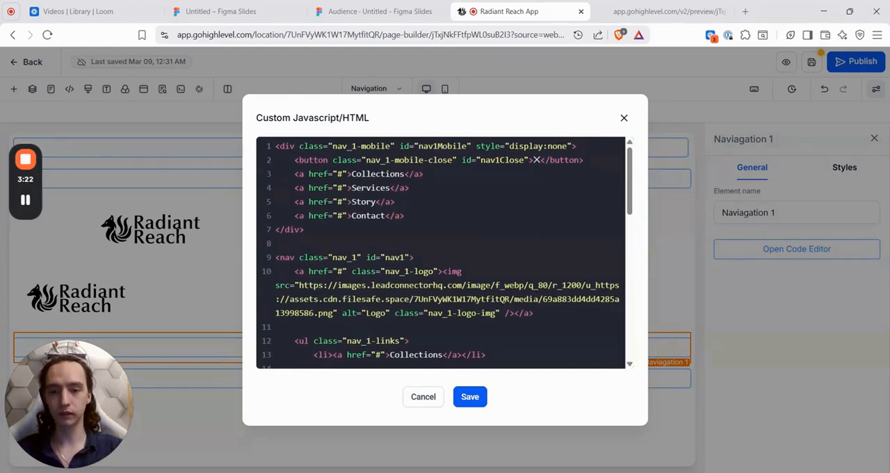
pyautogui.scroll(-10, 441, 253)
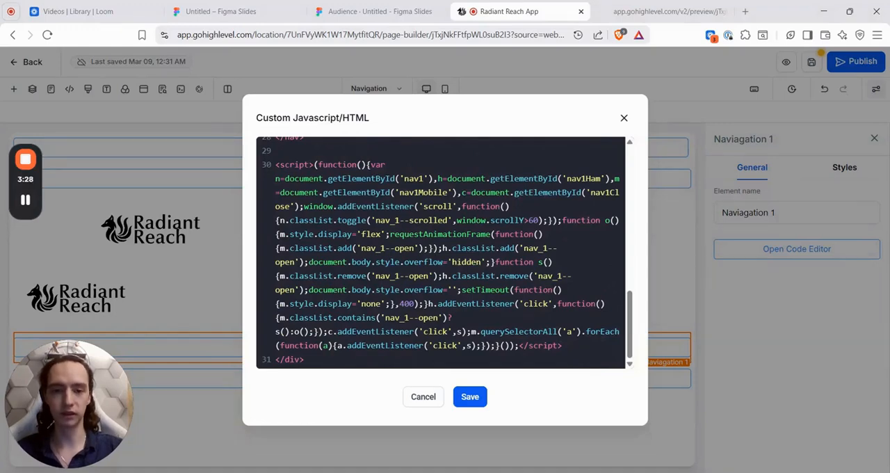
pyautogui.scroll(2, 441, 252)
pyautogui.scroll(-2, 440, 252)
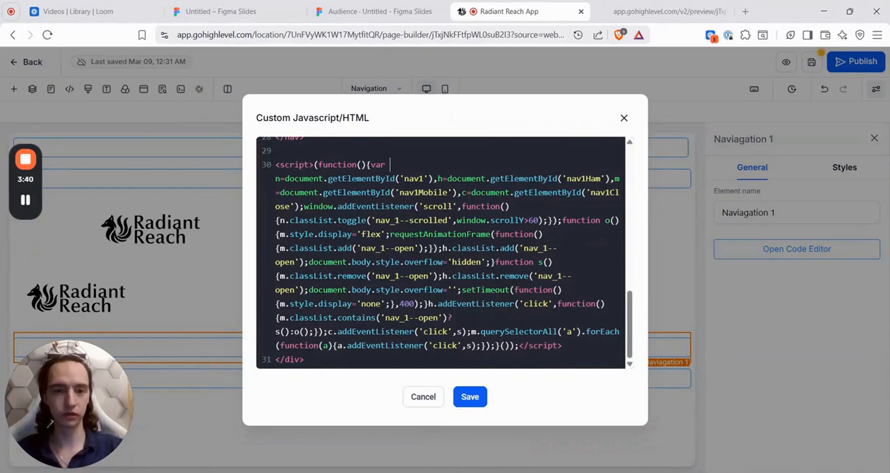
pyautogui.click(469, 396)
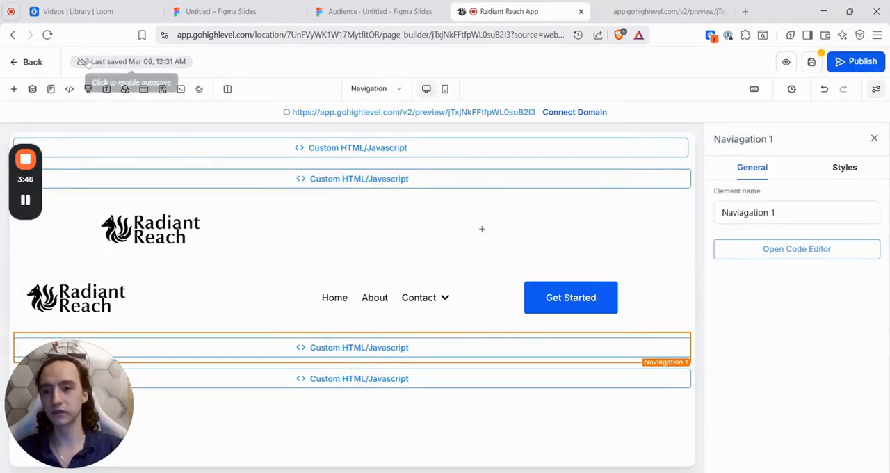
# Step: Examine the nav_1 style rules in the page's custom CSS and close it
pyautogui.click(88, 89)
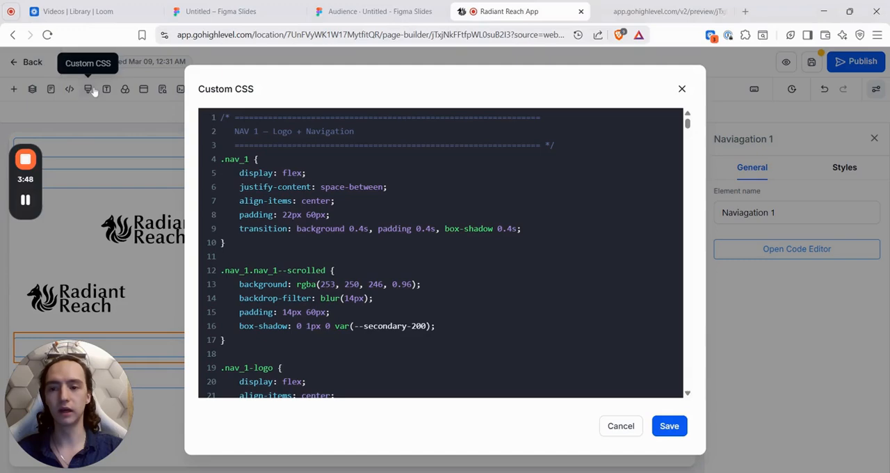
pyautogui.scroll(-8, 441, 253)
pyautogui.scroll(-15, 441, 253)
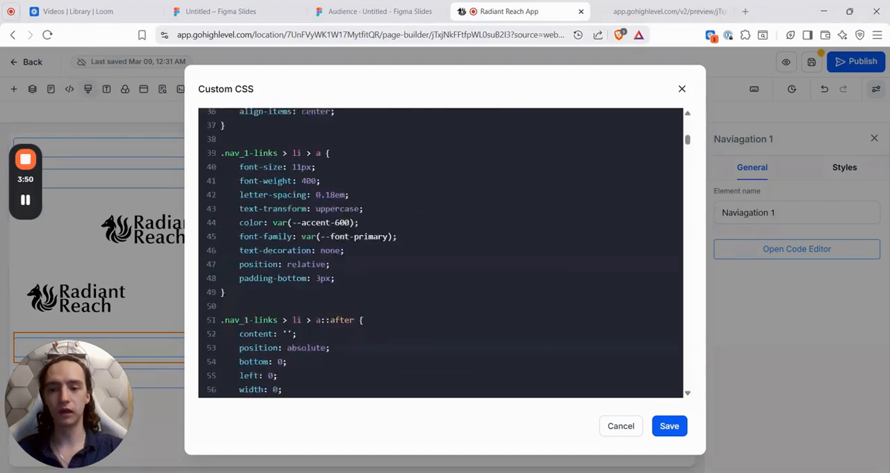
pyautogui.click(682, 91)
# Step: Inspect the Services menu of the first custom-coded navigation bar in the preview and return to the page builder
pyautogui.hotkey('ctrl', 'Tab')
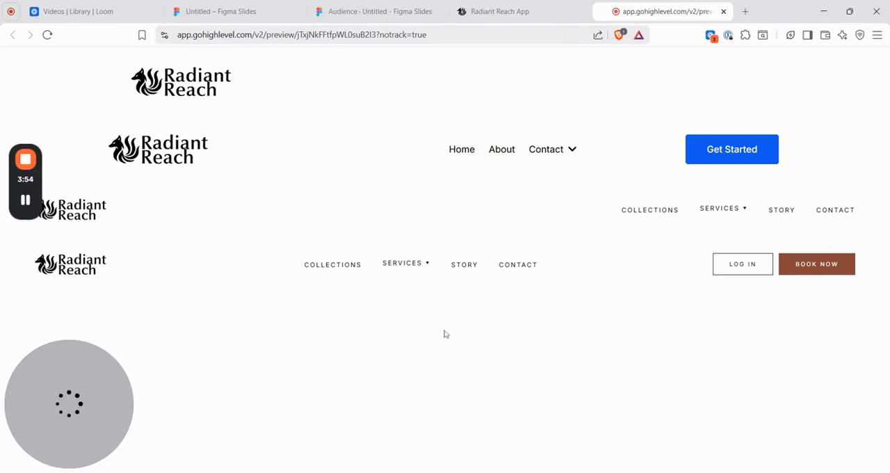
pyautogui.moveTo(721, 208)
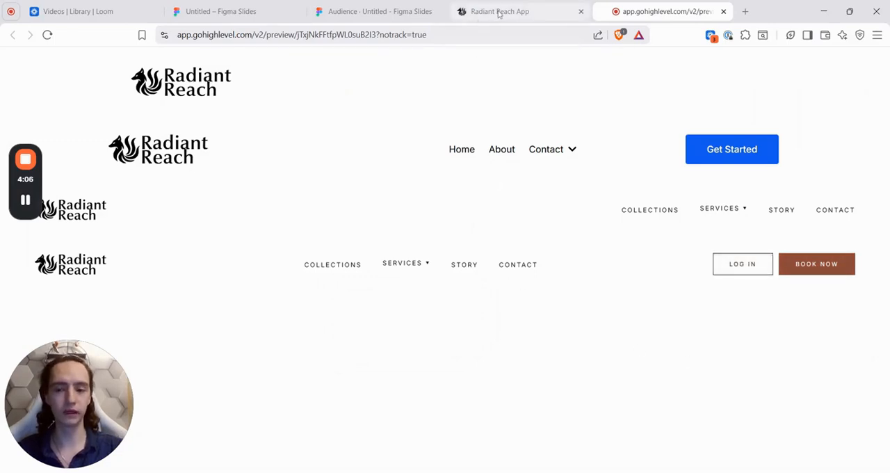
pyautogui.hotkey('ctrl', 'shift', 'Tab')
# Step: Review the colour, shadow and font variables in the "Theme styles" element's code and close it
pyautogui.click(396, 148)
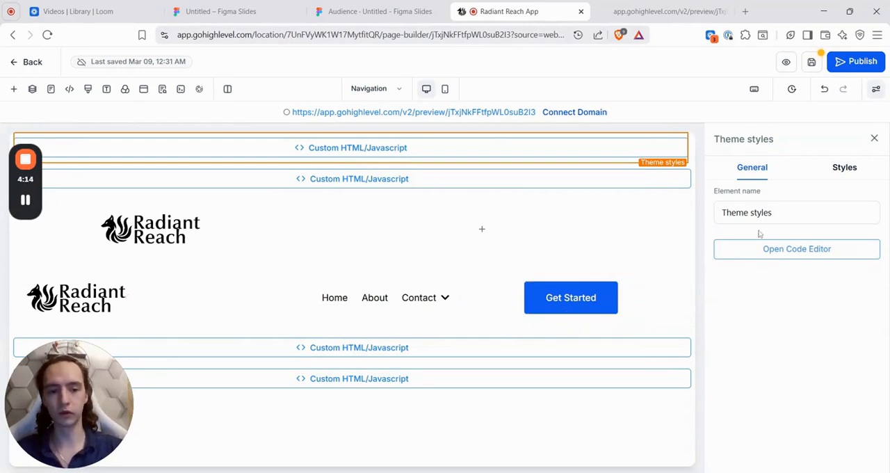
pyautogui.click(785, 252)
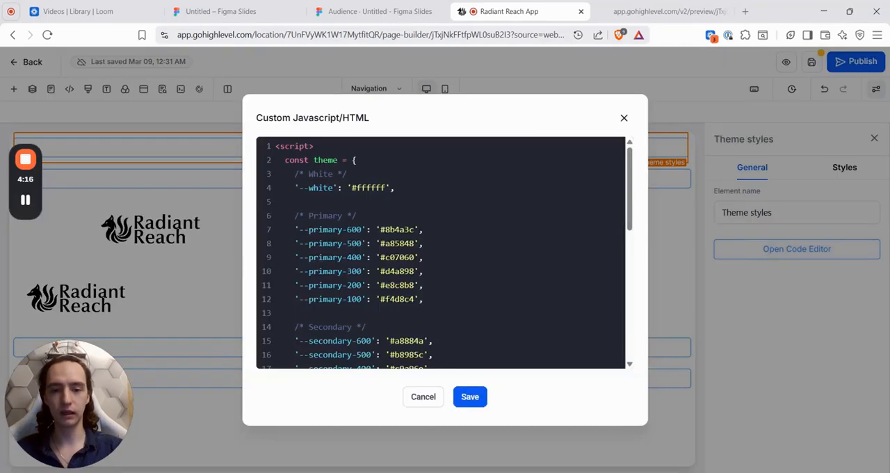
pyautogui.scroll(-2, 445, 250)
pyautogui.scroll(2, 445, 250)
pyautogui.scroll(-5, 445, 251)
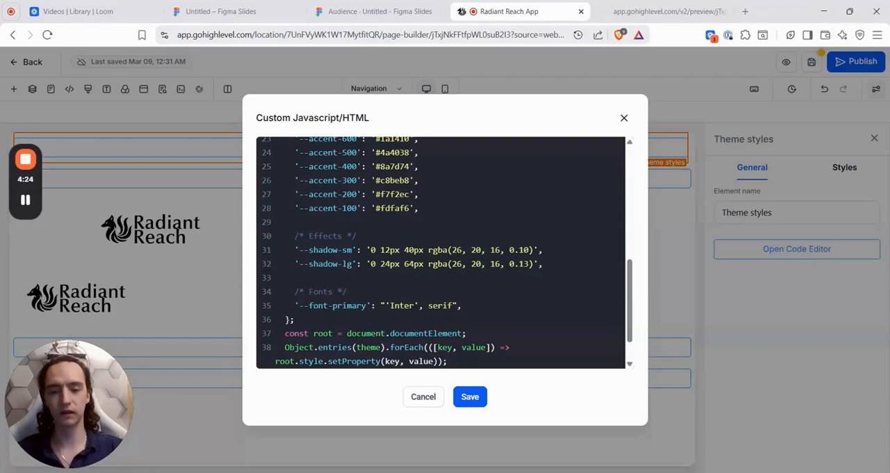
pyautogui.scroll(5, 441, 252)
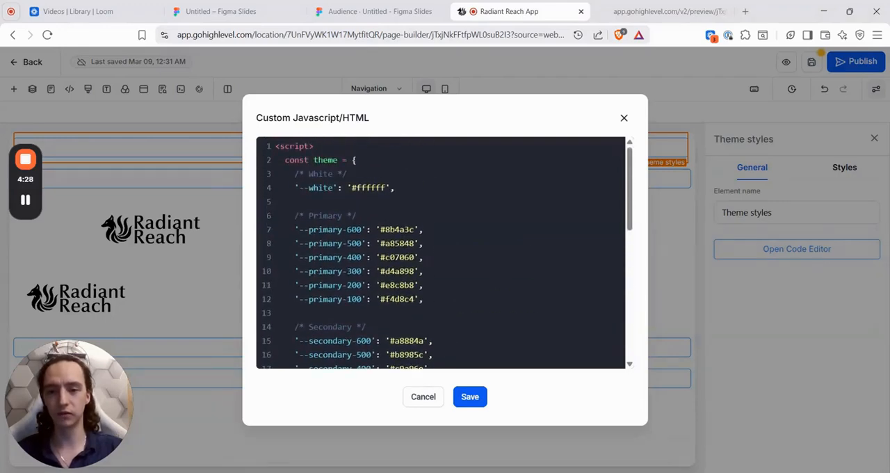
pyautogui.scroll(-6, 441, 252)
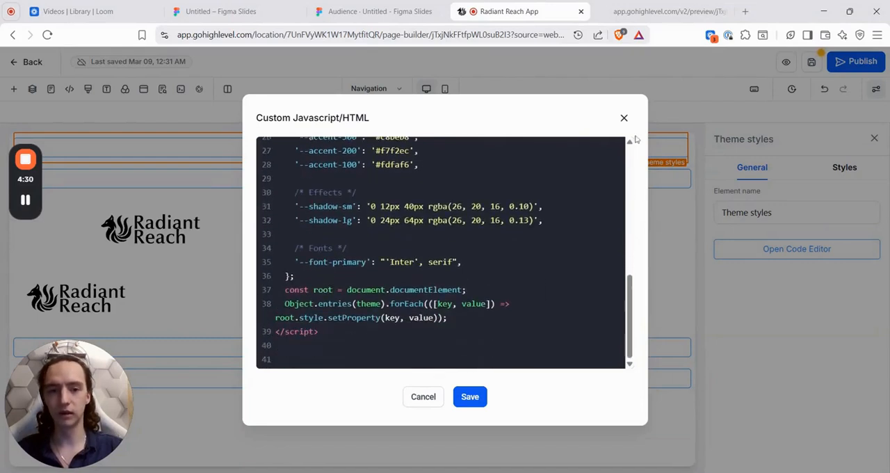
pyautogui.click(624, 117)
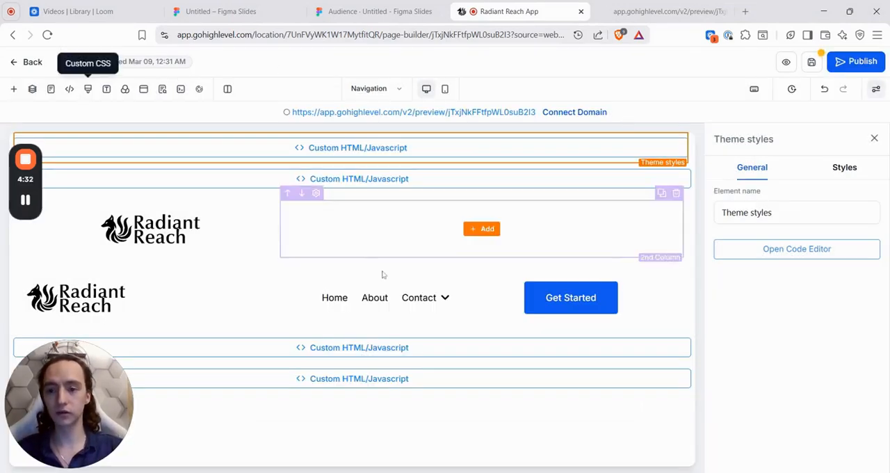
# Step: Highlight var(--secondary-200) in the scrolled navigation rule of the custom CSS and close it
pyautogui.click(87, 89)
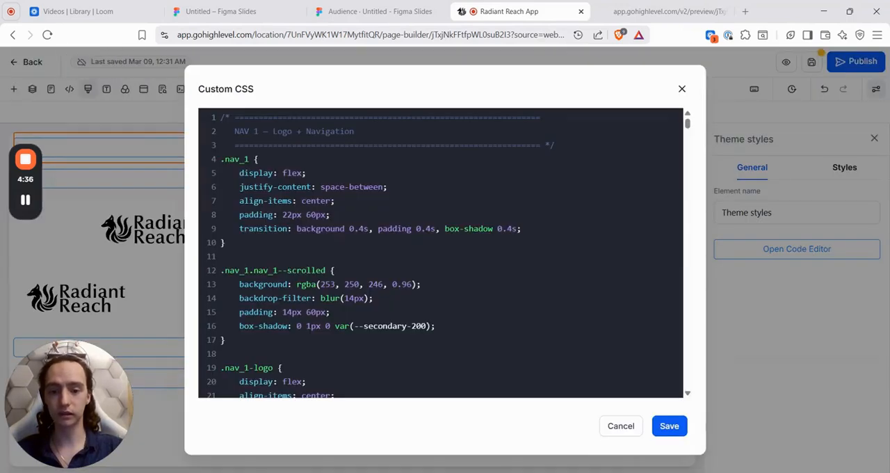
pyautogui.moveTo(431, 326); pyautogui.dragTo(339, 326)
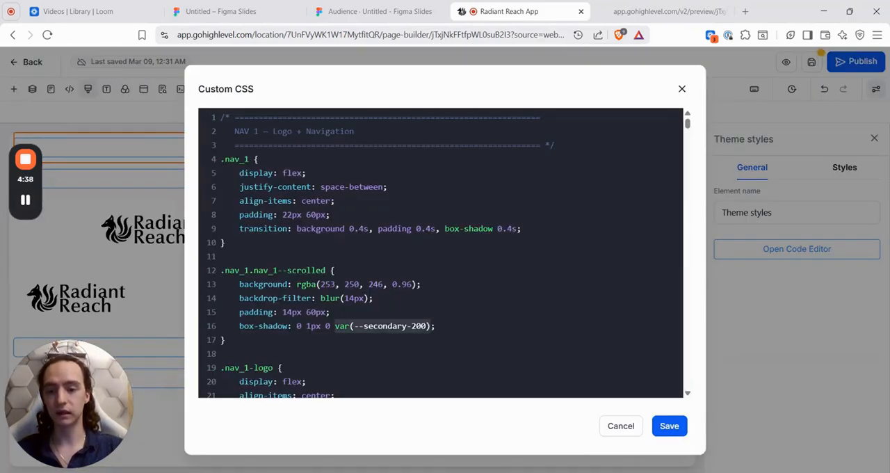
pyautogui.click(681, 88)
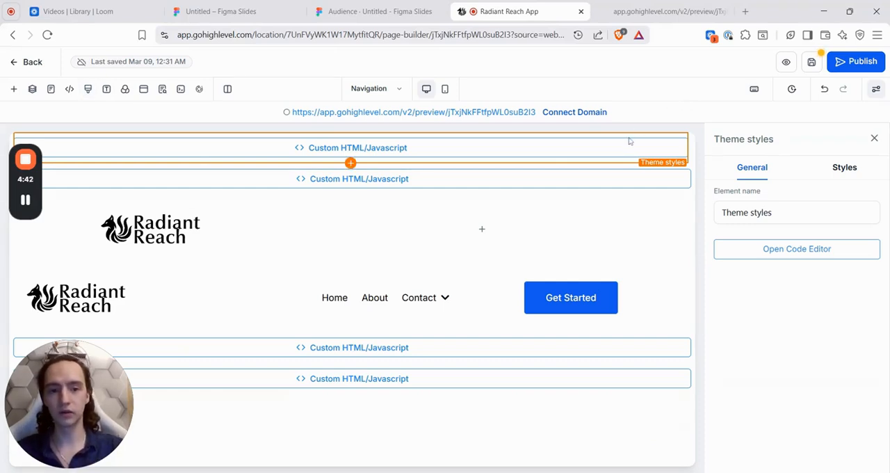
# Step: Reopen the "Theme styles" element's code, check its font settings and closing script lines, and close it
pyautogui.click(772, 250)
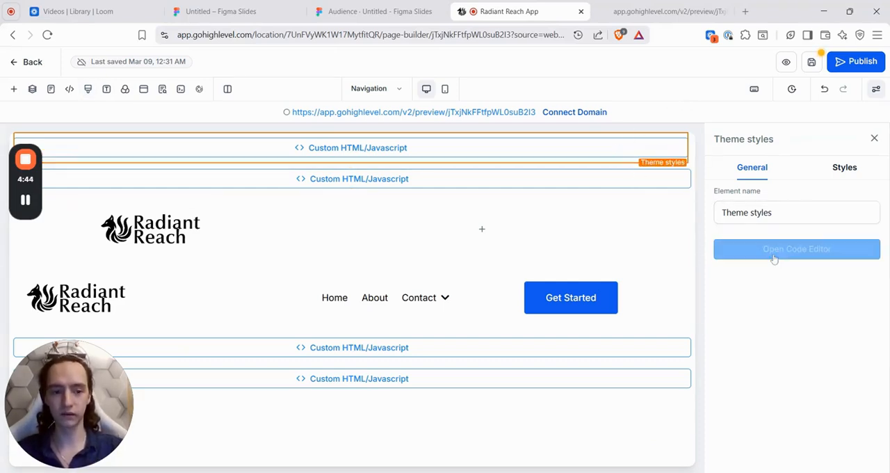
pyautogui.scroll(-10, 441, 251)
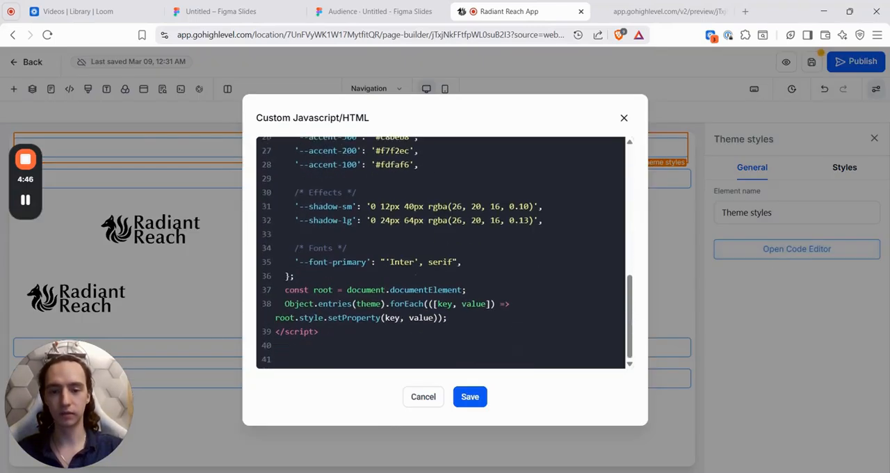
pyautogui.click(623, 119)
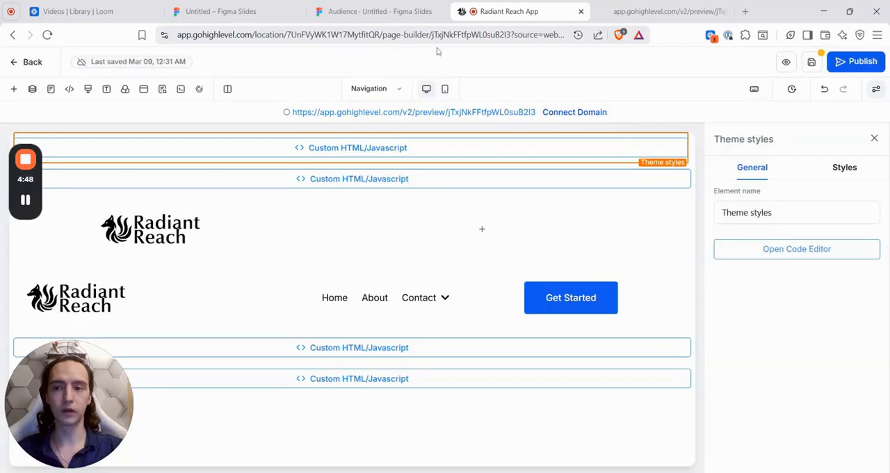
# Step: Leave the page builder and return to the page list of the Components templates website
pyautogui.click(14, 36)
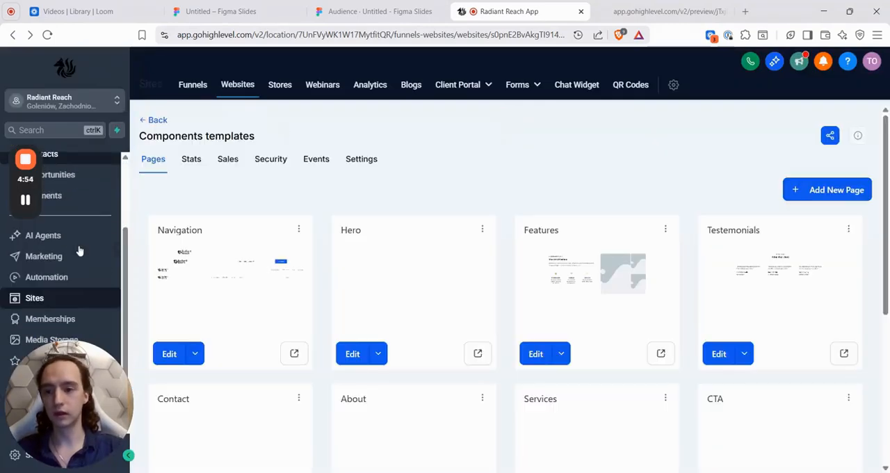
pyautogui.moveTo(80, 431); pyautogui.dragTo(830, 431)
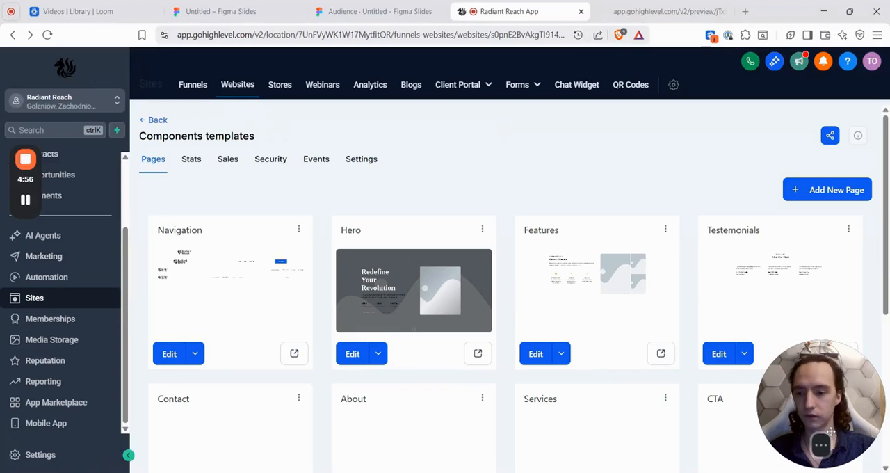
# Step: Open the Custom Values page in the account settings
pyautogui.scroll(3, 94, 380)
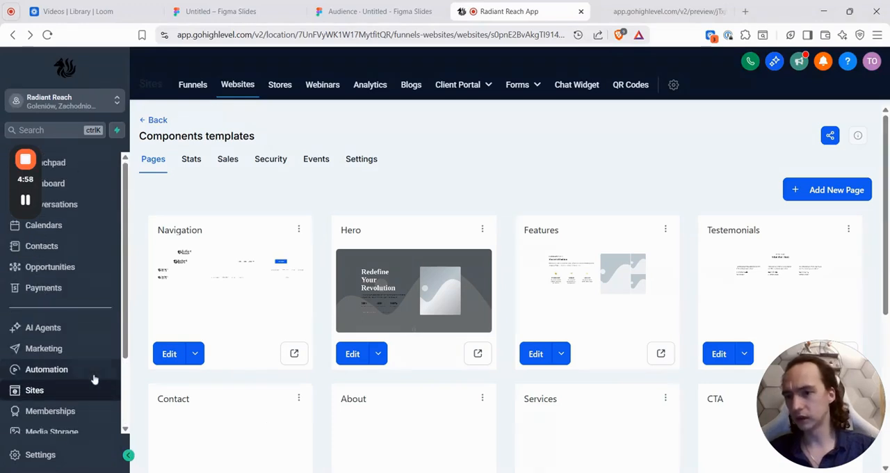
pyautogui.moveTo(27, 162)
pyautogui.moveTo(25, 174); pyautogui.dragTo(844, 174)
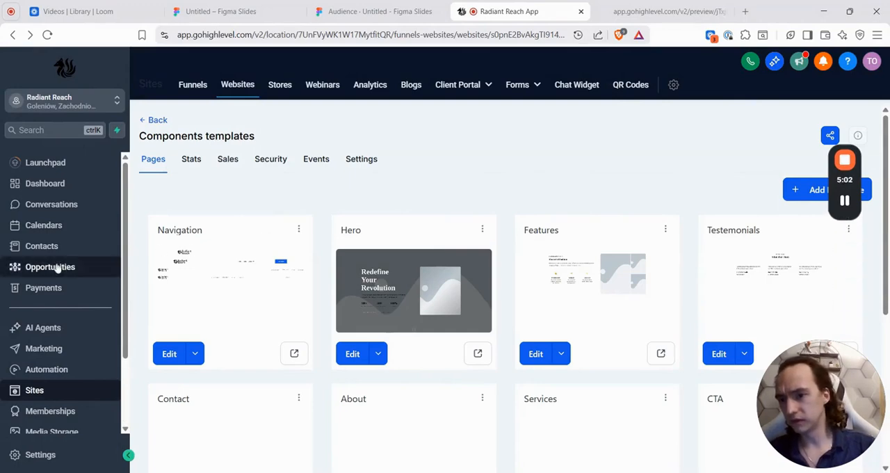
pyautogui.scroll(-3, 59, 271)
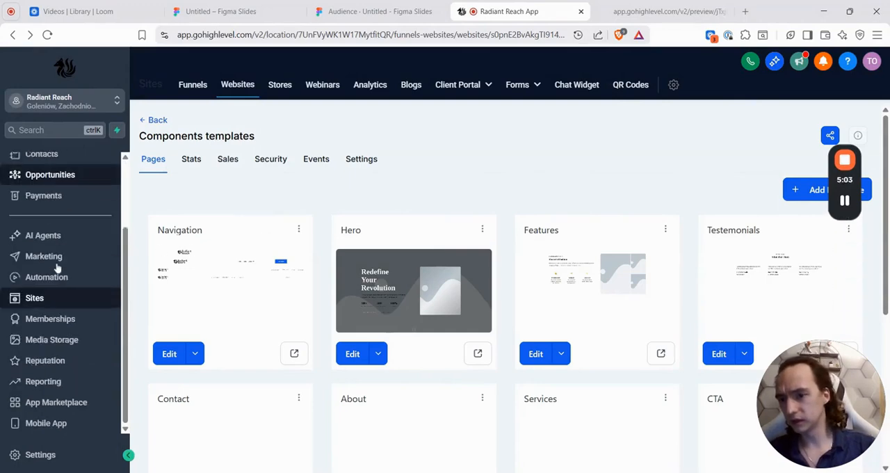
pyautogui.click(48, 453)
pyautogui.scroll(-2, 59, 338)
pyautogui.scroll(-1, 60, 346)
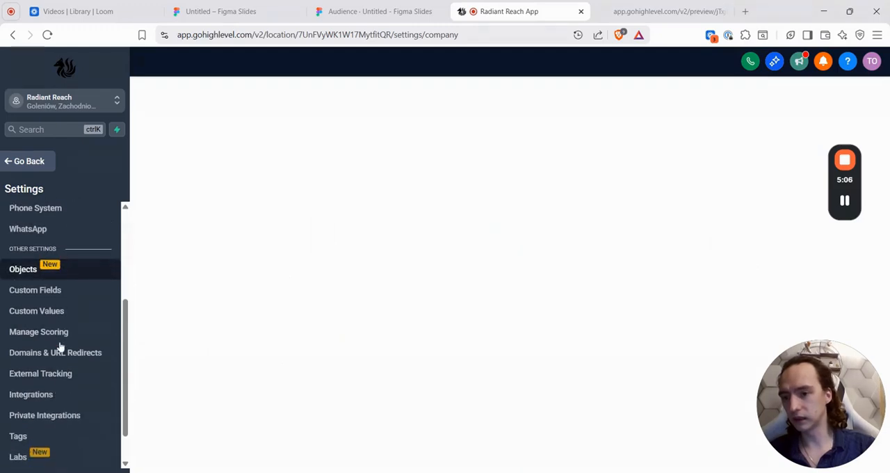
pyautogui.click(62, 312)
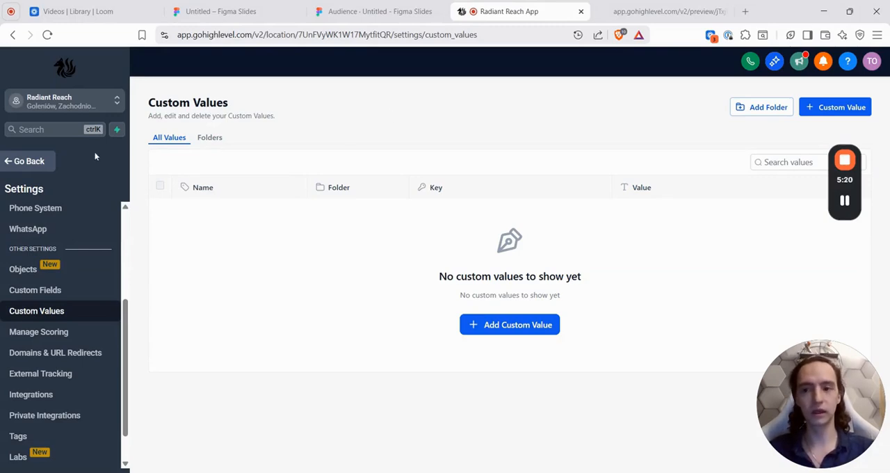
# Step: Return to the website, open the Navigation page for editing, remove the indentation before "transition" in its custom CSS .nav_1 rule, and save the CSS
pyautogui.click(26, 164)
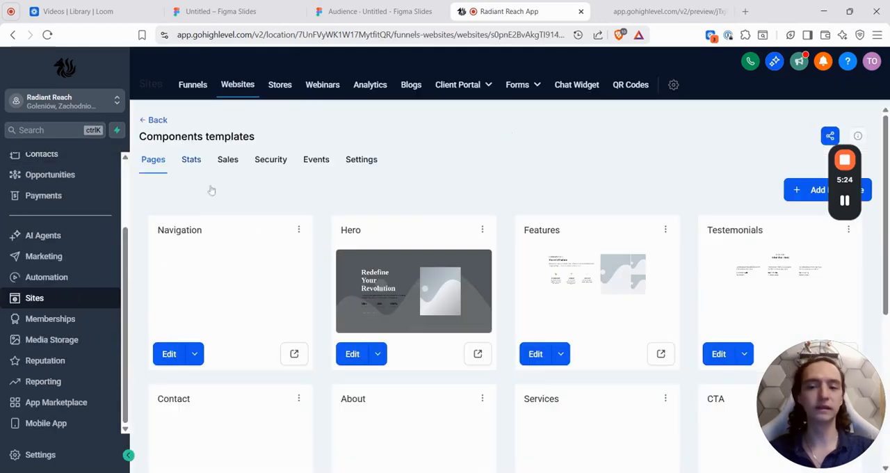
pyautogui.click(167, 354)
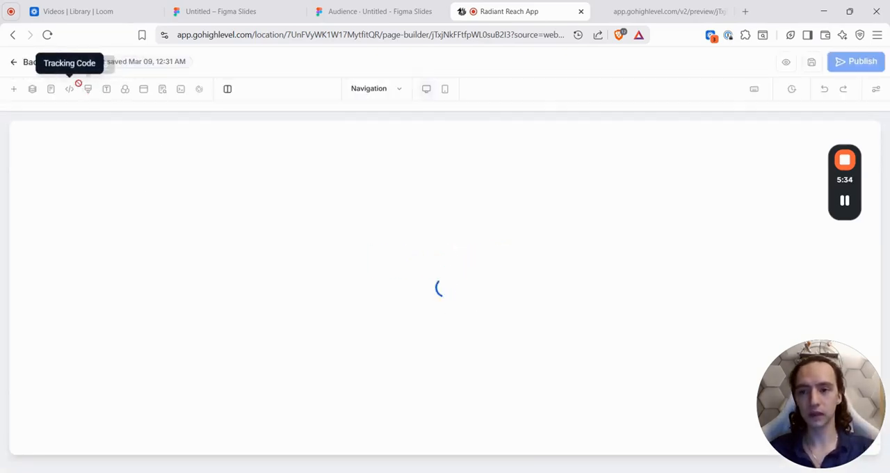
pyautogui.click(88, 86)
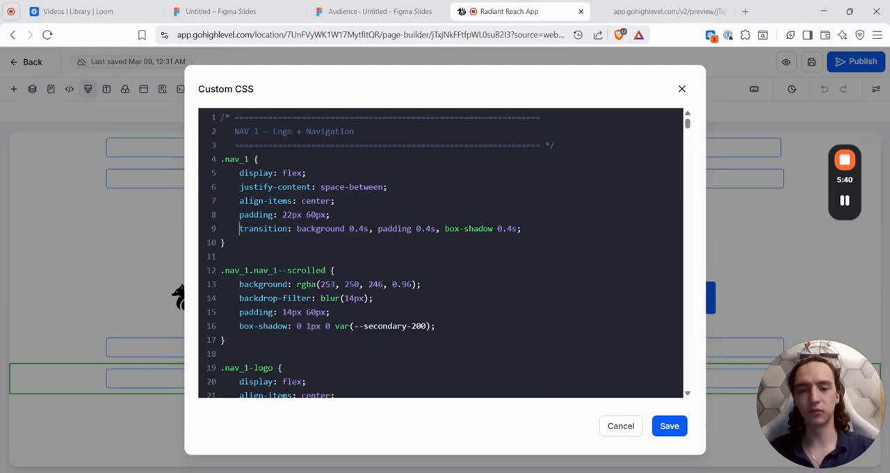
pyautogui.press('BackSpace')
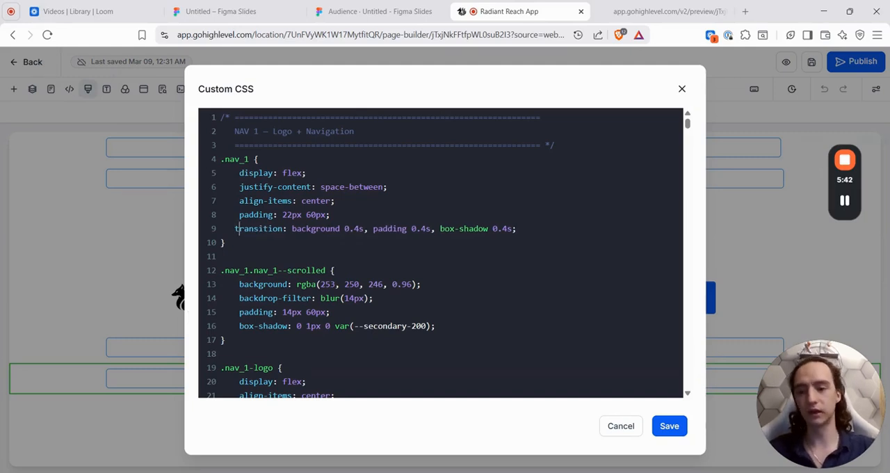
pyautogui.press('BackSpace')
pyautogui.press('BackSpace')
pyautogui.press('BackSpace')
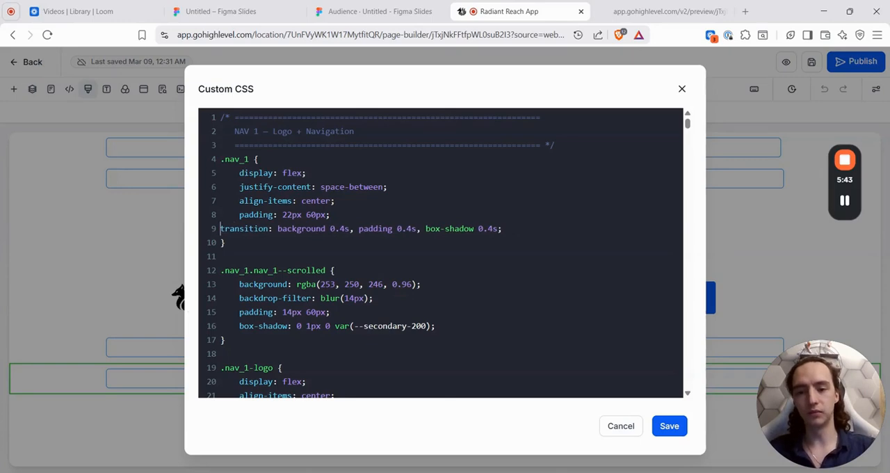
pyautogui.click(668, 426)
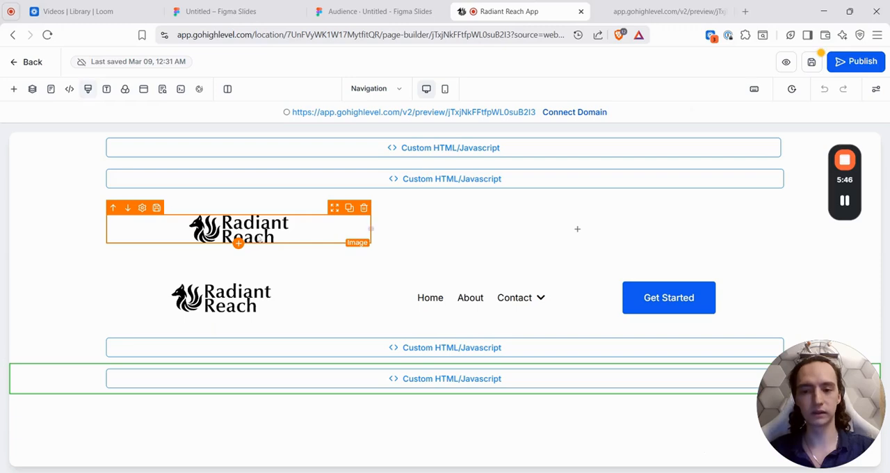
# Step: Reopen the custom CSS, examine the .nav_1 logo and link rules and the theme variables they use, and close it
pyautogui.click(87, 90)
pyautogui.scroll(-5, 438, 250)
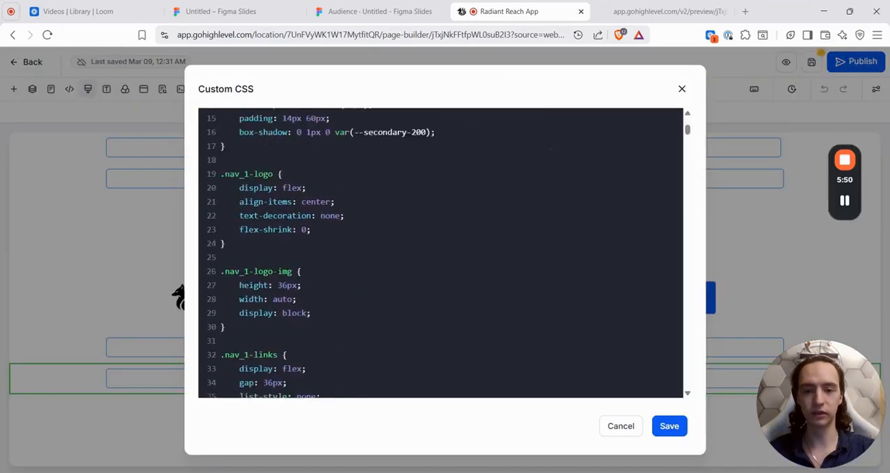
pyautogui.scroll(3, 438, 250)
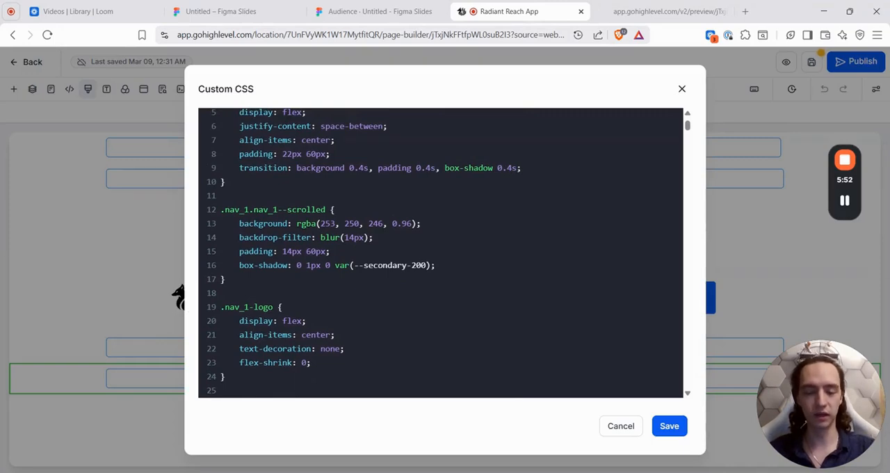
pyautogui.scroll(-3, 438, 250)
pyautogui.scroll(3, 438, 251)
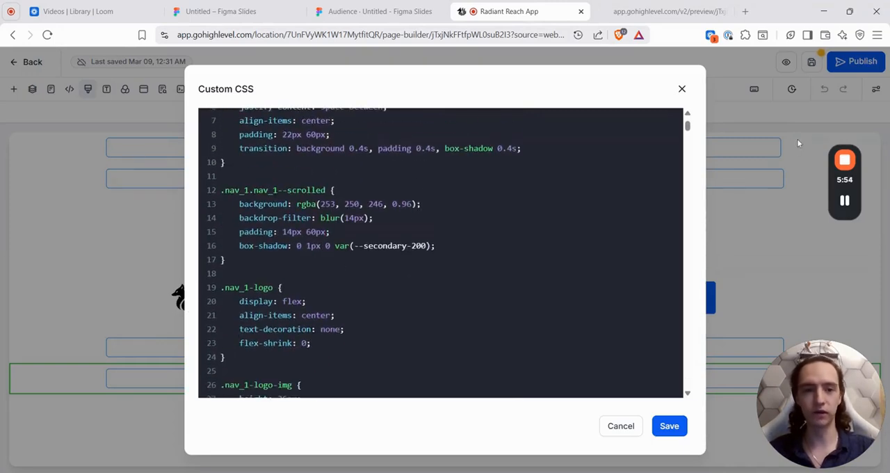
pyautogui.scroll(-8, 438, 251)
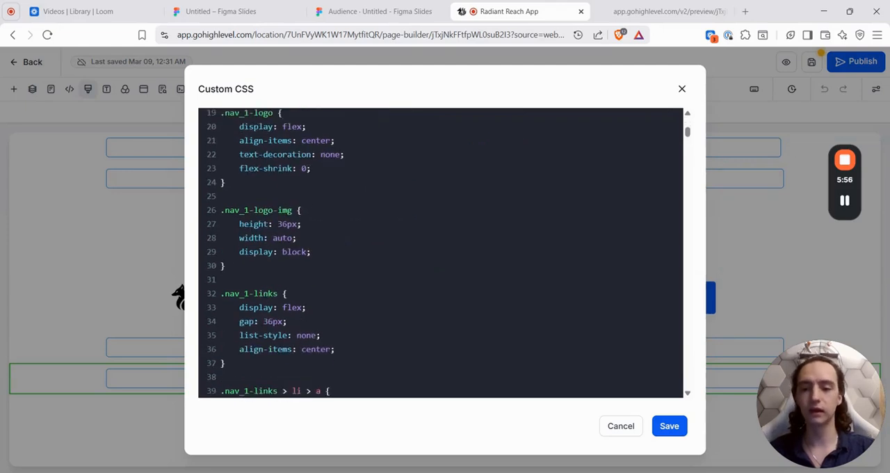
pyautogui.scroll(2, 438, 250)
pyautogui.scroll(-4, 438, 250)
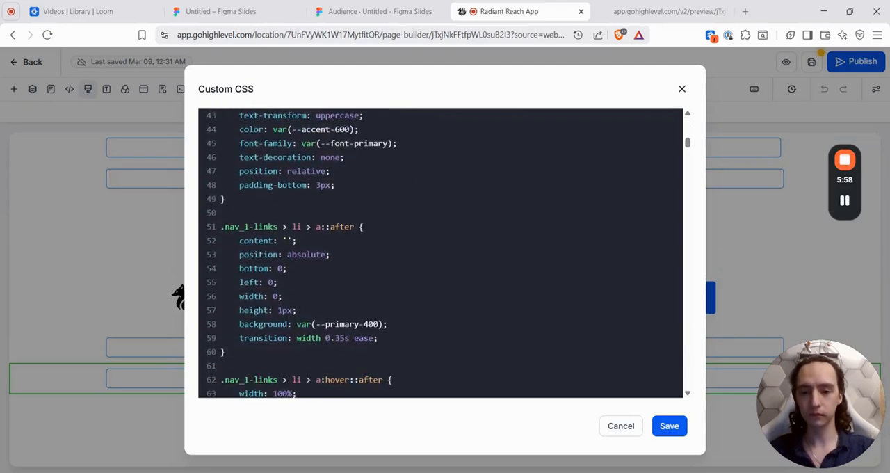
pyautogui.scroll(2, 438, 250)
pyautogui.click(682, 89)
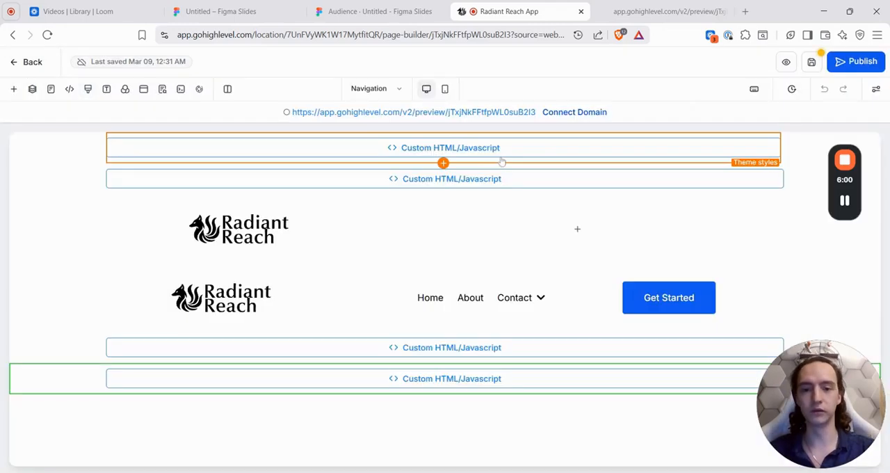
# Step: Open the "Theme styles" element's code, look through its colour, shadow and font variables, and close it
pyautogui.click(762, 251)
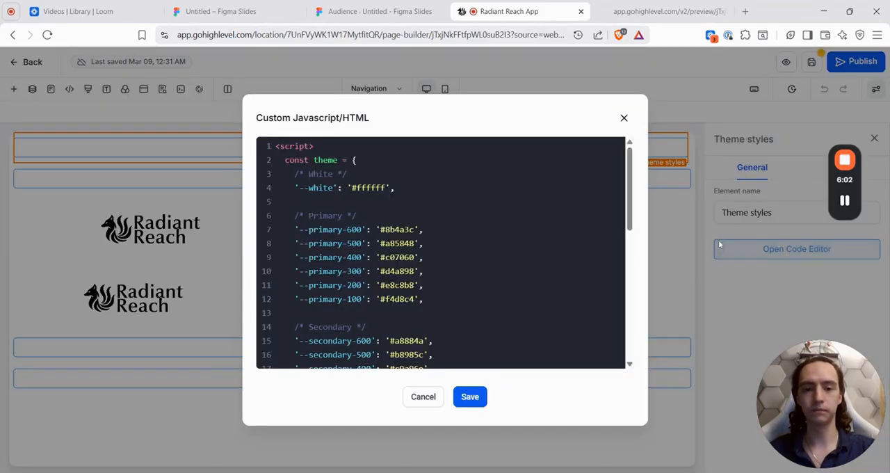
pyautogui.scroll(-8, 441, 251)
pyautogui.scroll(-3, 441, 250)
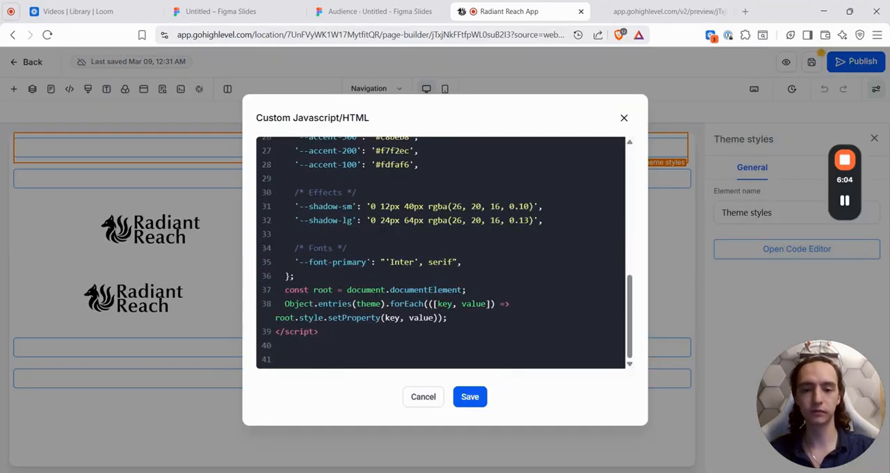
pyautogui.scroll(10, 441, 250)
pyautogui.click(624, 117)
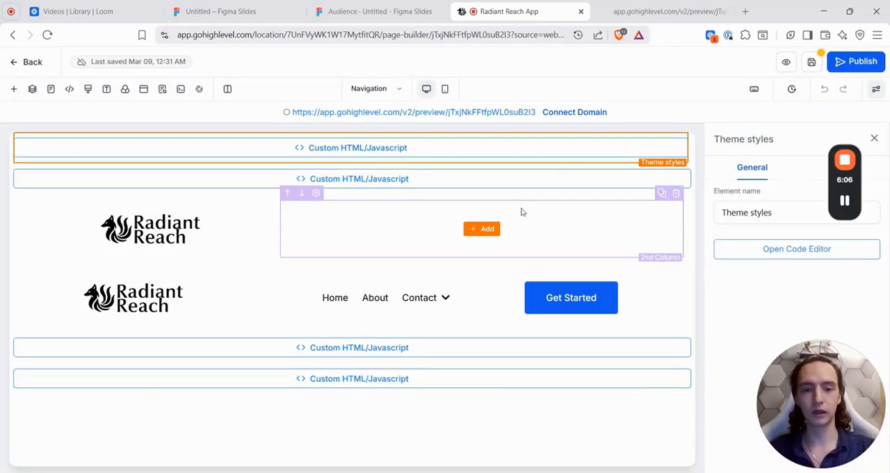
# Step: Open the "Custom Code" element's code, examine its section width and shared button styles, and close it
pyautogui.click(531, 179)
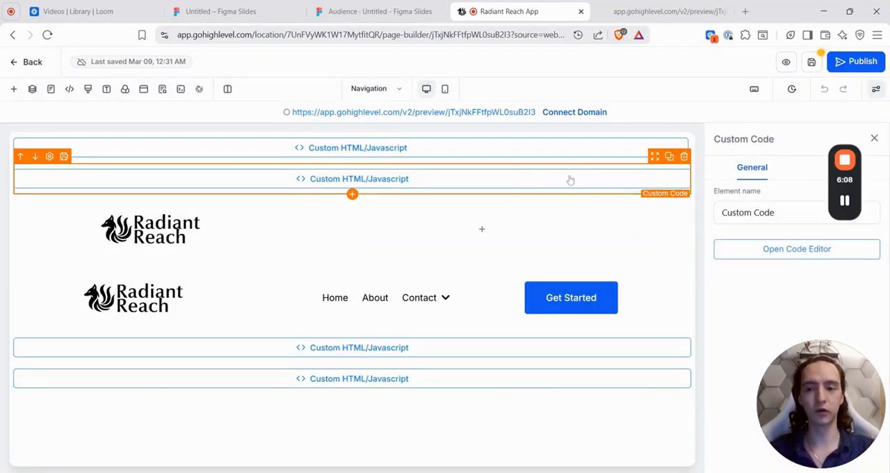
pyautogui.click(822, 253)
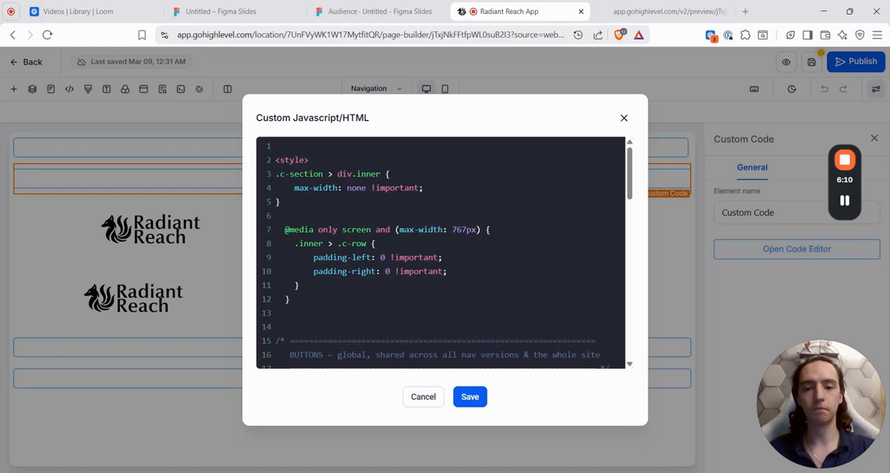
pyautogui.scroll(-1, 441, 252)
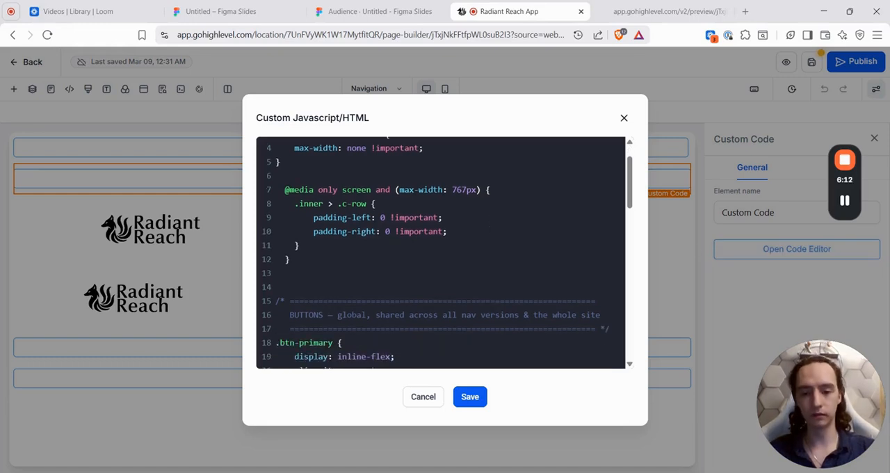
pyautogui.scroll(-10, 441, 252)
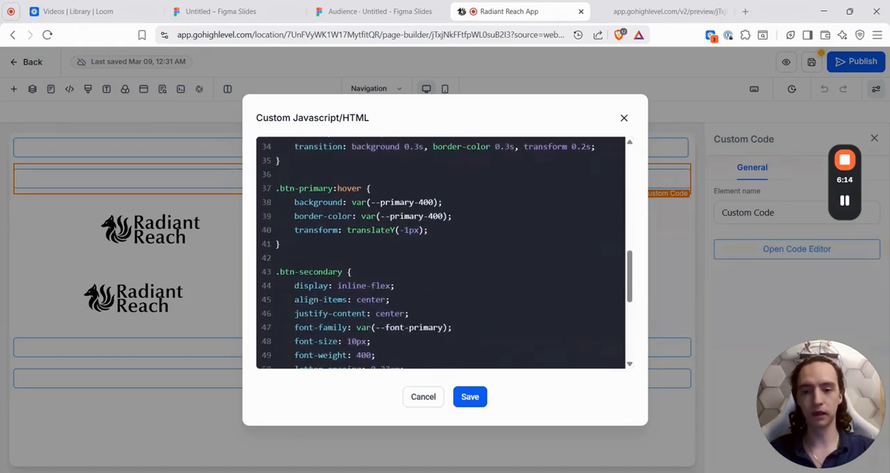
pyautogui.scroll(-2, 440, 251)
pyautogui.scroll(12, 441, 251)
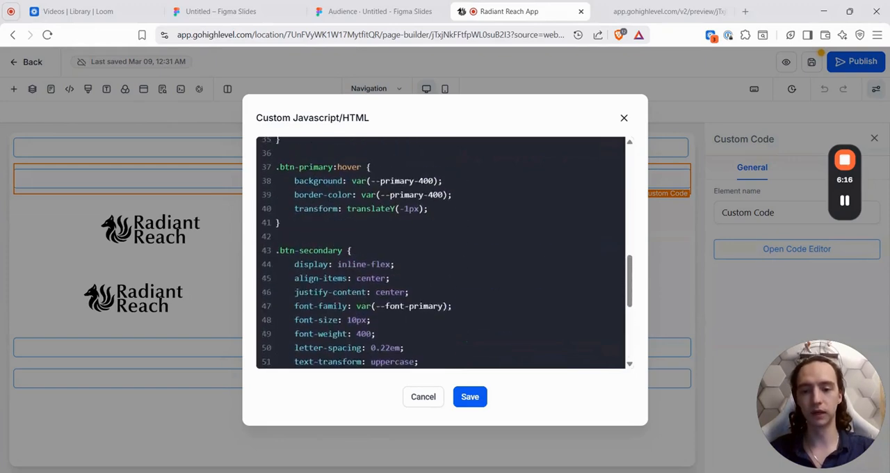
pyautogui.click(624, 119)
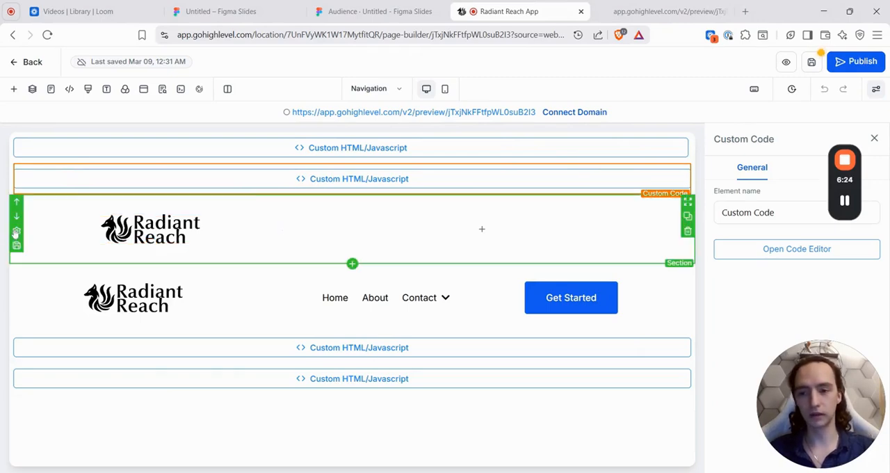
# Step: Delete the logo-only section and the three-column menu section with Get Started, and select the "Naviagation 1" code element
pyautogui.click(687, 232)
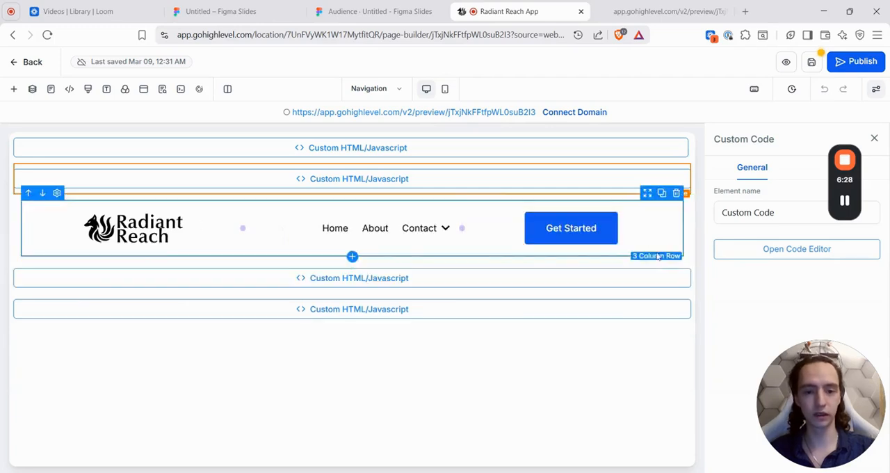
pyautogui.click(687, 232)
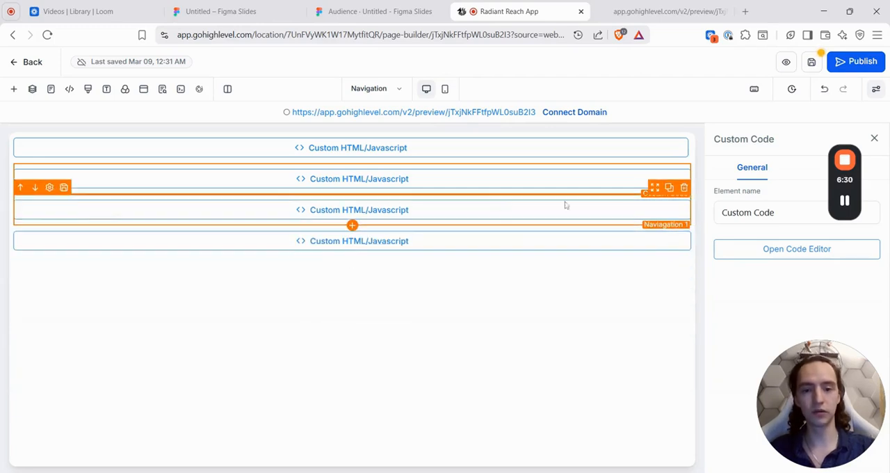
pyautogui.click(524, 213)
pyautogui.click(518, 234)
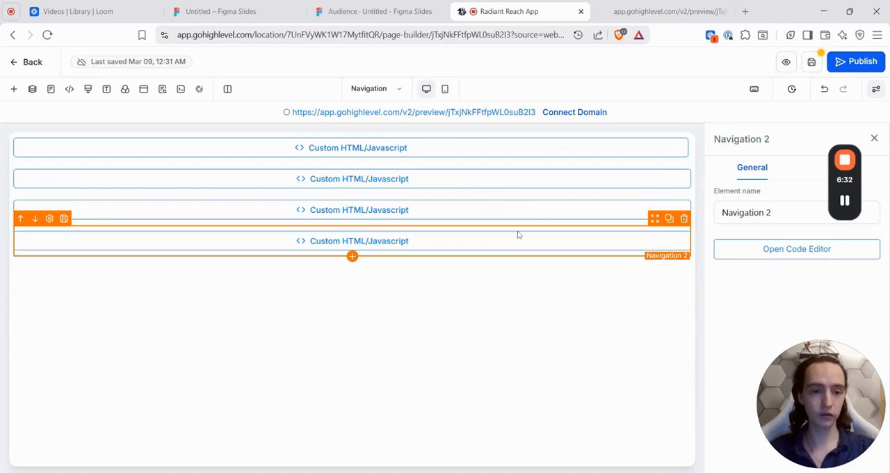
pyautogui.click(520, 215)
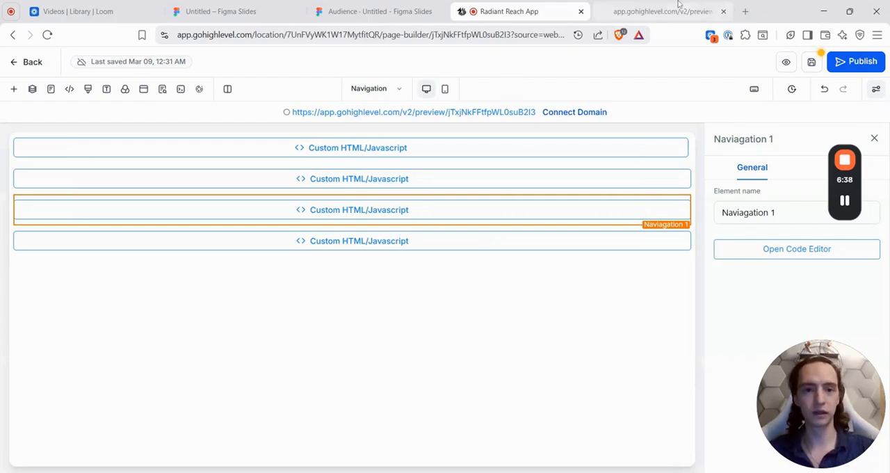
# Step: Save the Navigation page and reload its preview to check the two code-built navigation bars
pyautogui.click(508, 115)
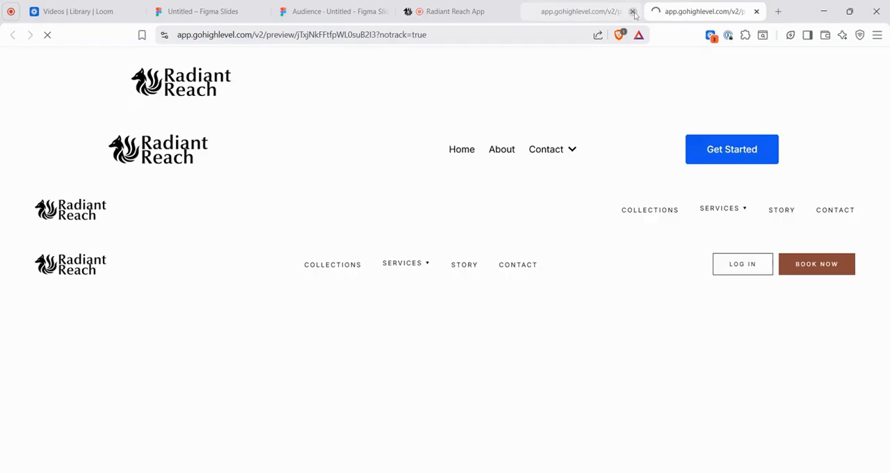
pyautogui.click(632, 12)
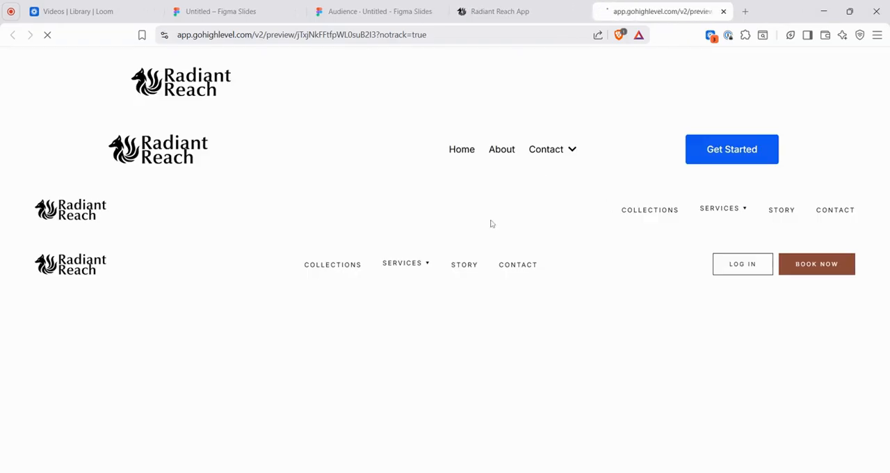
pyautogui.click(534, 5)
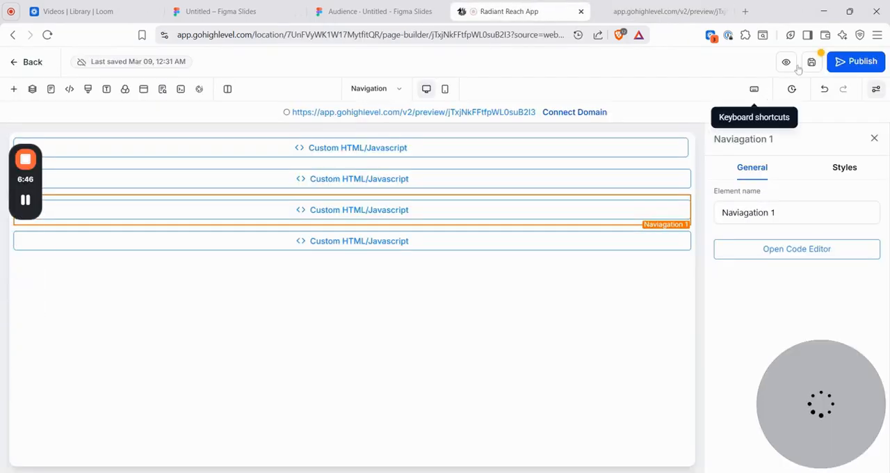
pyautogui.click(623, 7)
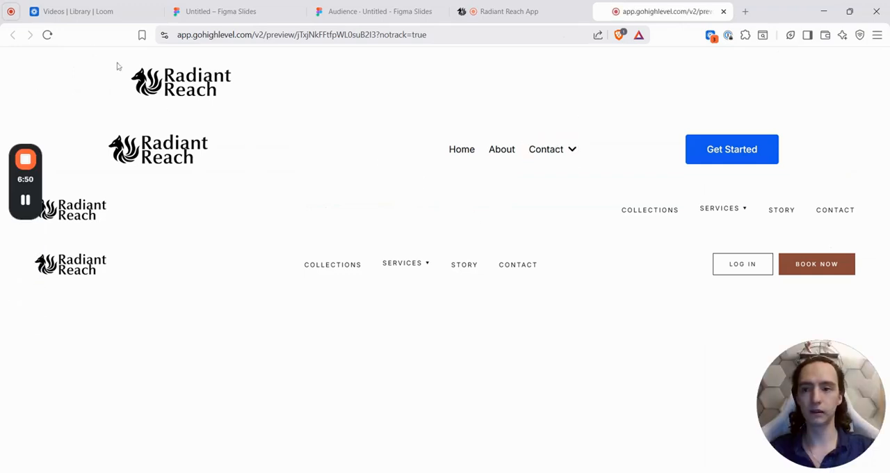
pyautogui.click(47, 34)
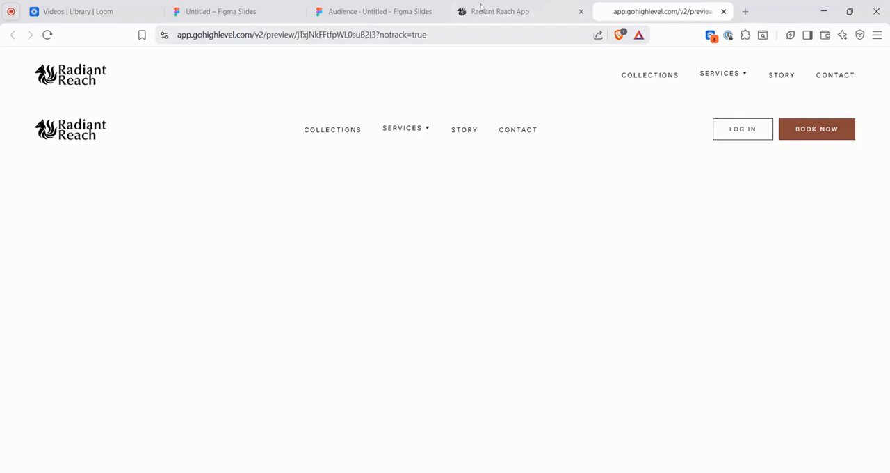
# Step: Return to the page builder, look through the website's page list, and open the Services page
pyautogui.click(500, 12)
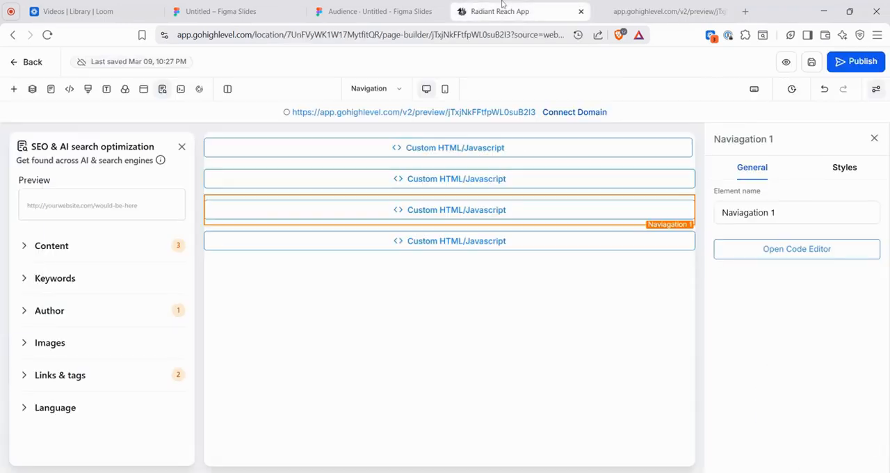
pyautogui.click(388, 91)
pyautogui.moveTo(169, 201)
pyautogui.mouseDown()
pyautogui.moveTo(169, 312)
pyautogui.moveTo(183, 190)
pyautogui.mouseUp()
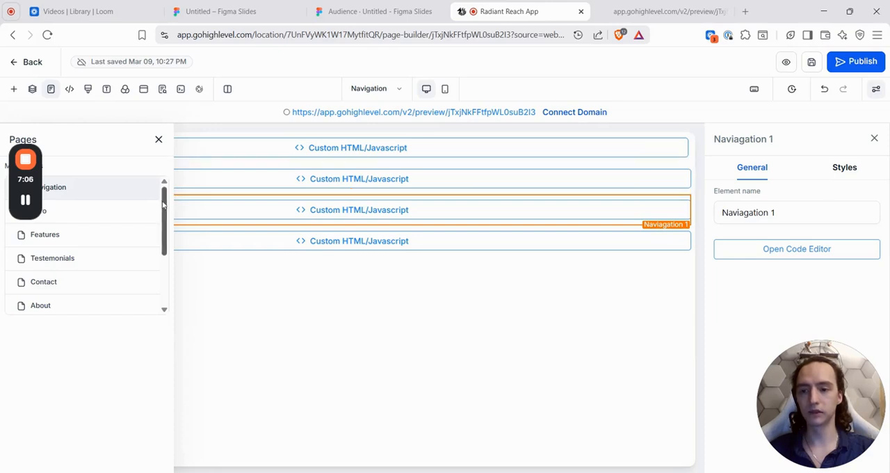
pyautogui.scroll(-3, 153, 256)
pyautogui.scroll(1, 154, 253)
pyautogui.scroll(-1, 153, 254)
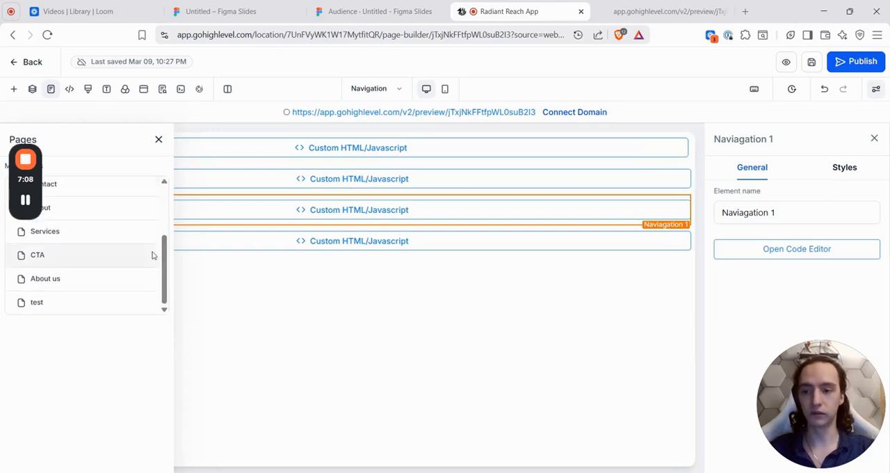
pyautogui.click(102, 238)
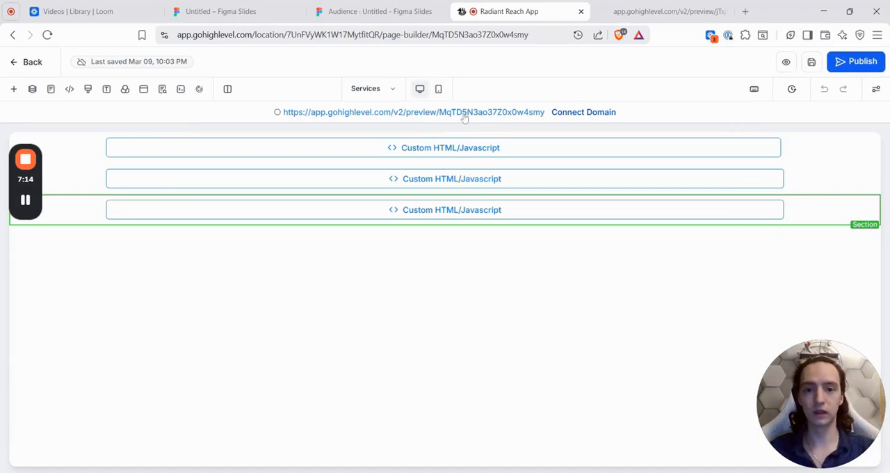
# Step: Open the Services page preview, close the old Navigation preview, and look through the "Provided Services" card grid
pyautogui.click(464, 115)
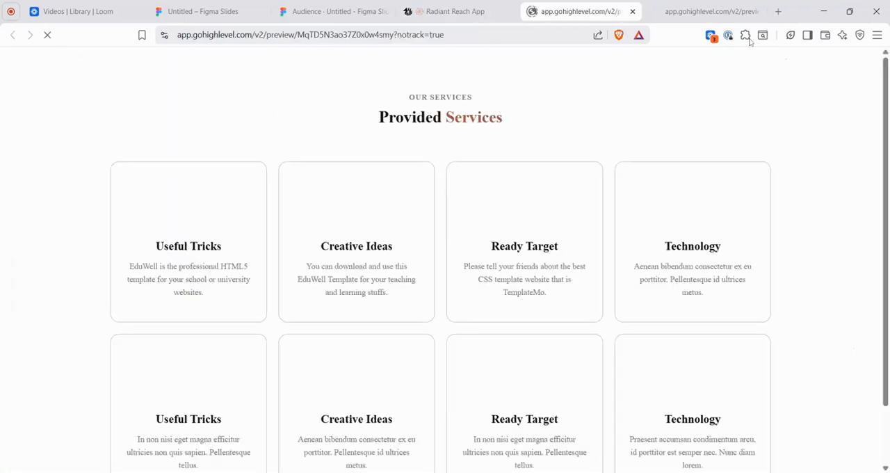
pyautogui.click(757, 12)
pyautogui.scroll(-1, 611, 108)
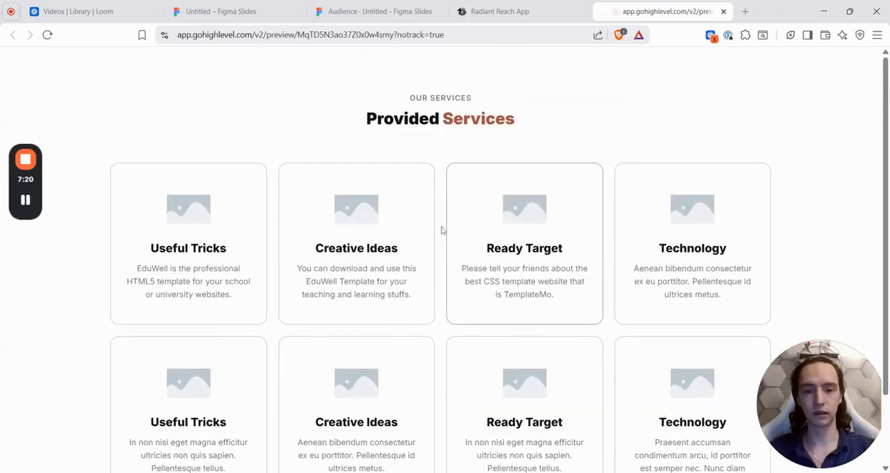
pyautogui.scroll(-1, 413, 324)
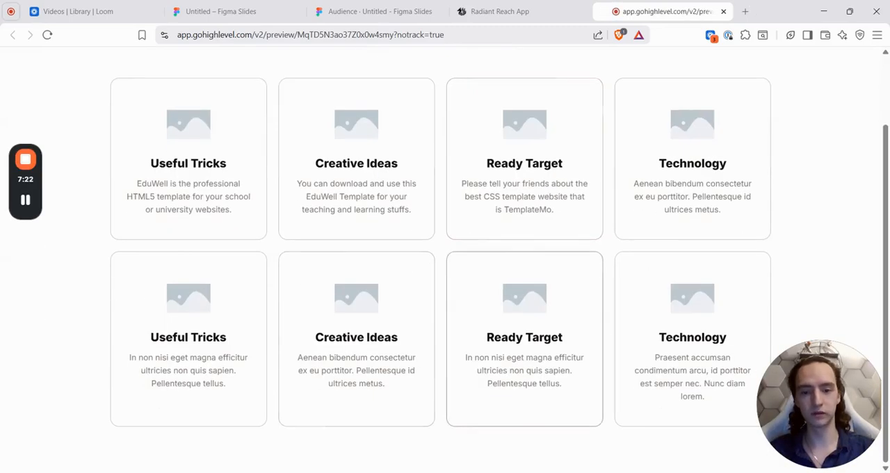
pyautogui.scroll(1, 524, 390)
pyautogui.click(545, 30)
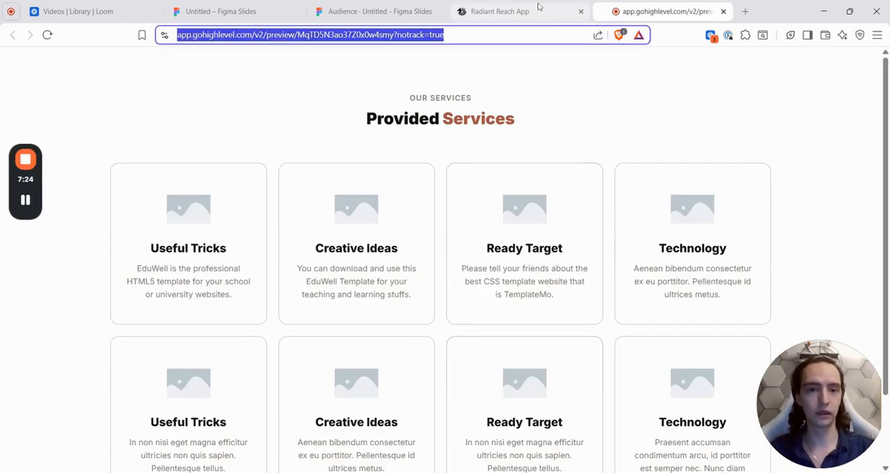
# Step: Return to the page builder and switch from the Services page to the Contact page
pyautogui.click(538, 10)
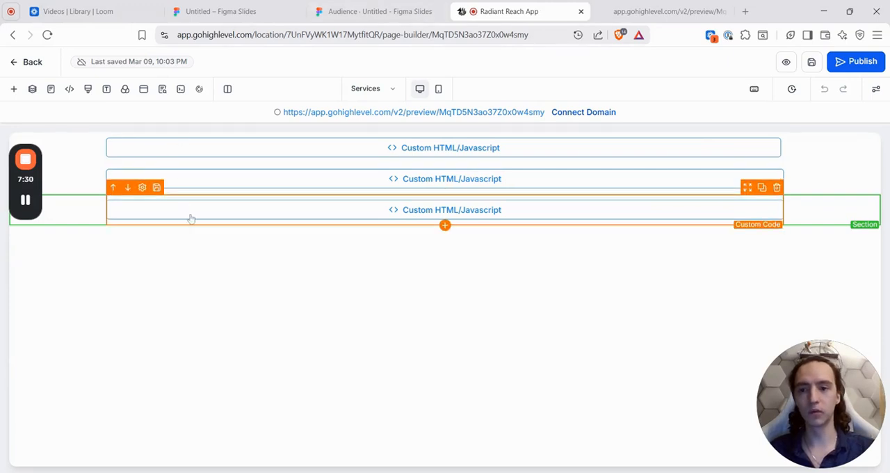
pyautogui.click(369, 94)
pyautogui.scroll(-2, 122, 312)
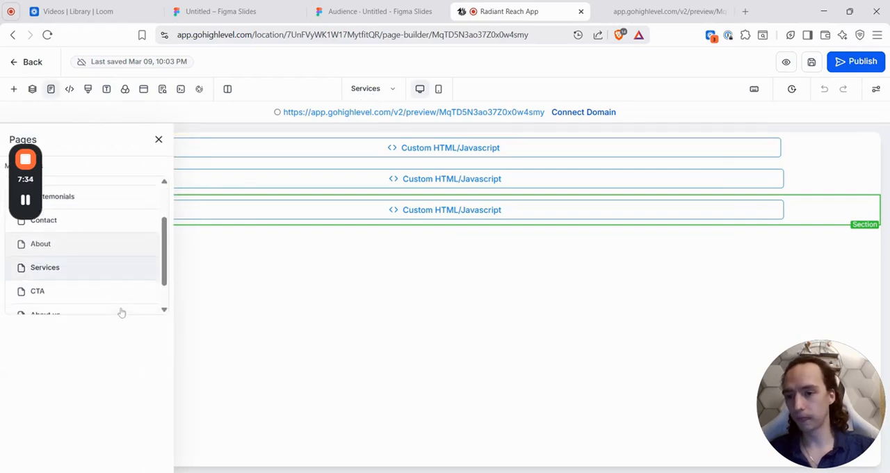
pyautogui.click(89, 223)
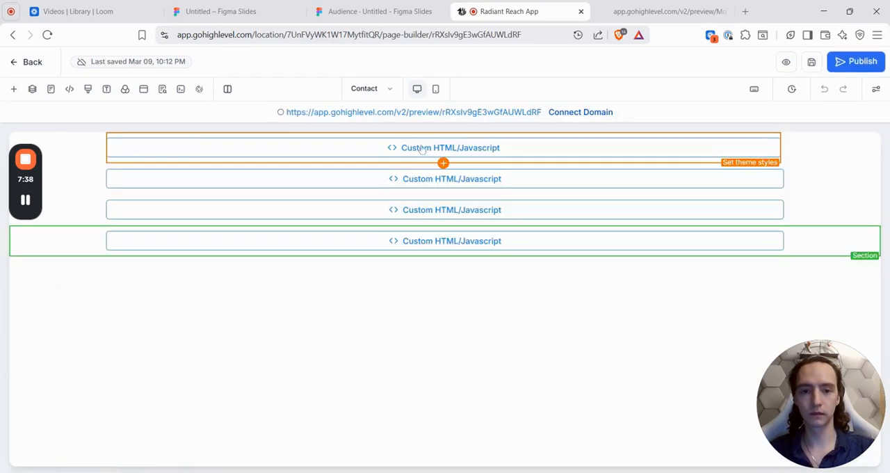
# Step: Open the Contact page preview and look through its contact forms, contact details and embedded maps
pyautogui.click(431, 113)
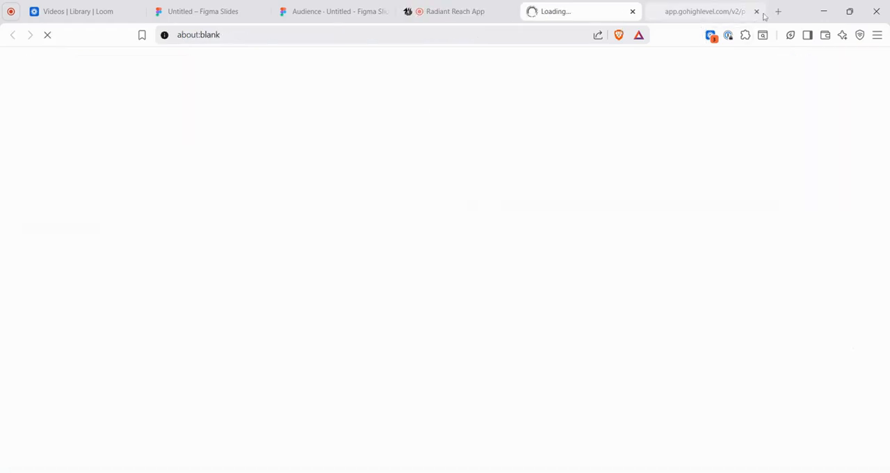
pyautogui.scroll(-4, 567, 291)
pyautogui.scroll(4, 567, 291)
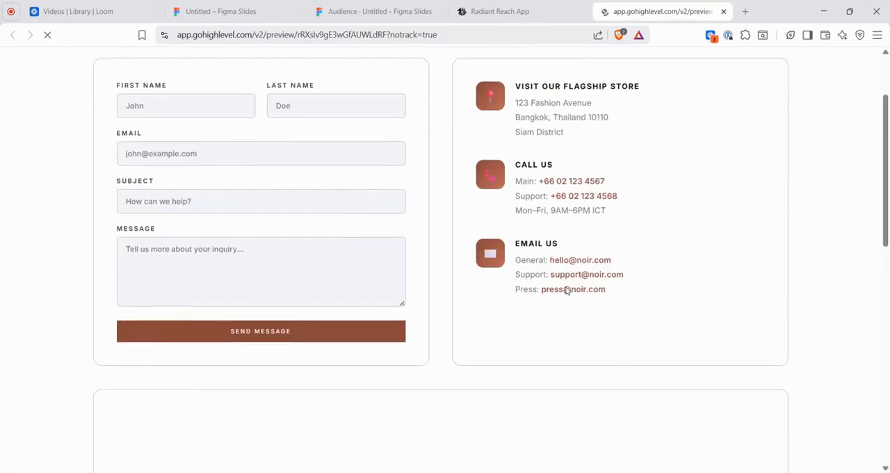
pyautogui.scroll(-4, 463, 284)
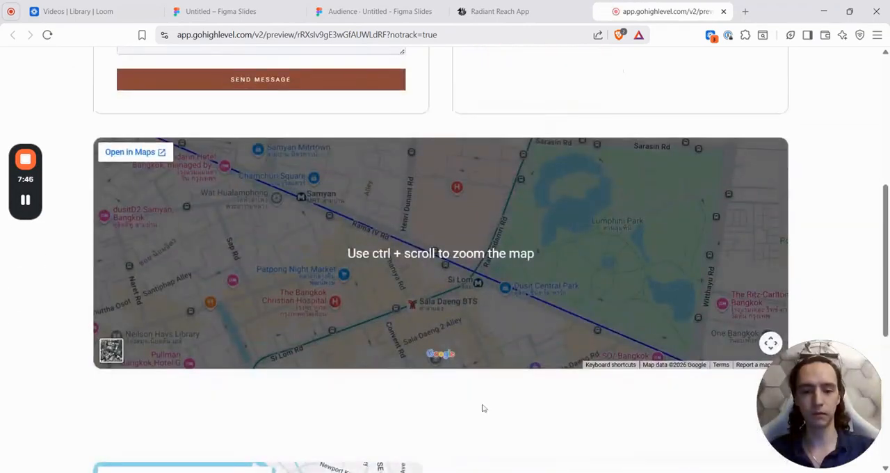
pyautogui.scroll(-5, 481, 408)
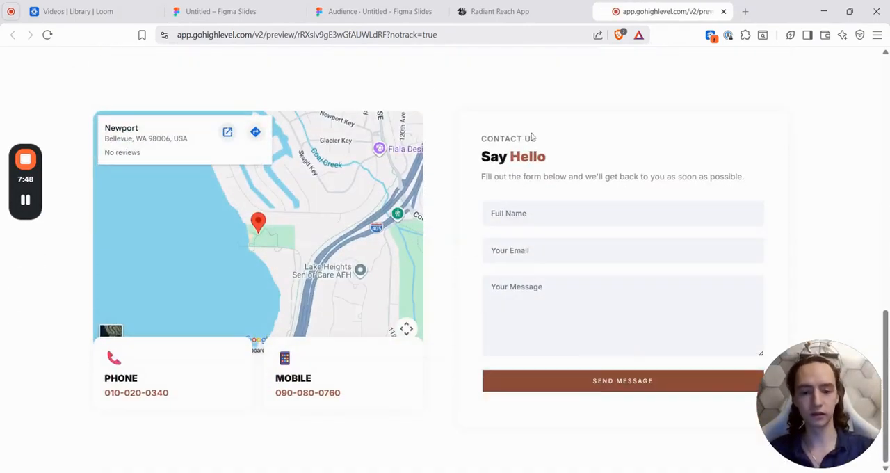
pyautogui.scroll(10, 467, 314)
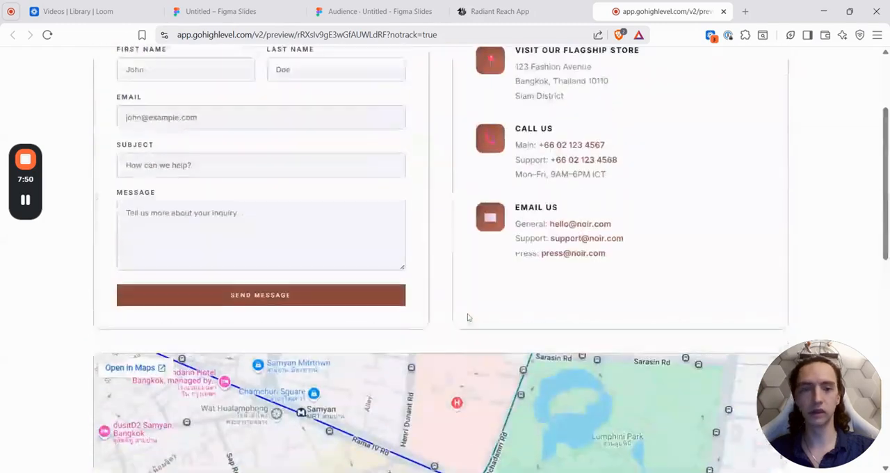
pyautogui.scroll(-3, 467, 313)
pyautogui.scroll(3, 467, 314)
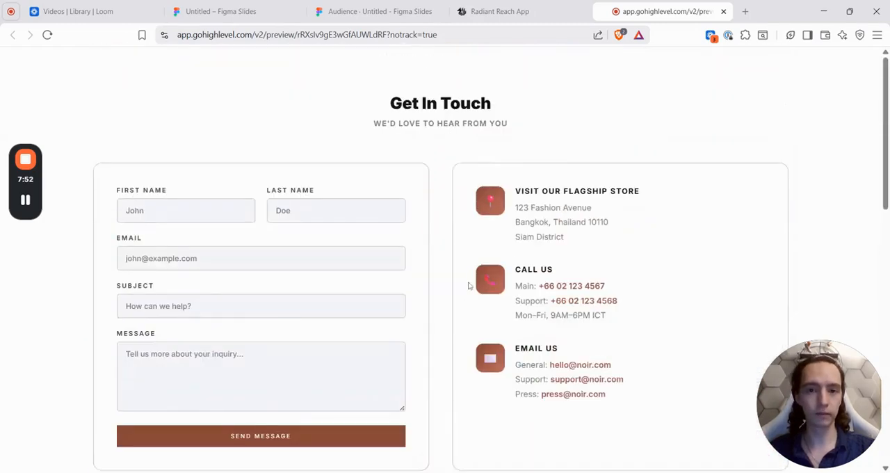
# Step: Leave the Contact page for the "Components templates" page overview and open the Navigation page for editing
pyautogui.click(534, 7)
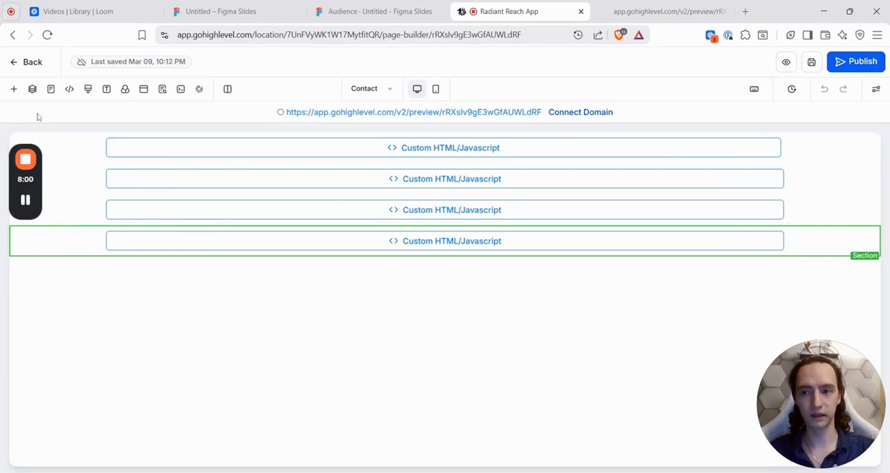
pyautogui.click(10, 65)
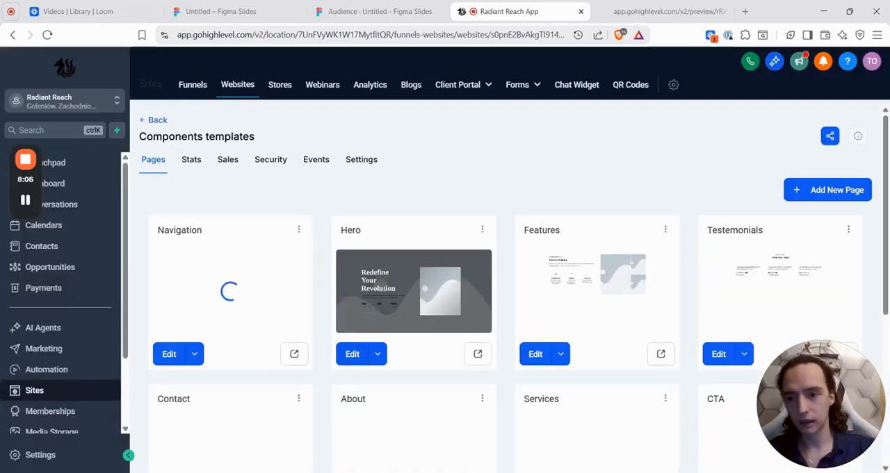
pyautogui.click(170, 356)
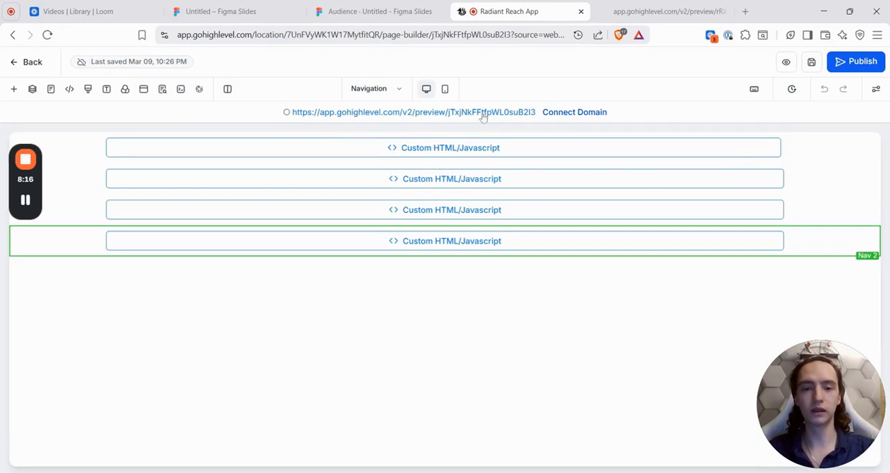
# Step: Preview the Navigation page, check the upper bar's Services submenu, and go back to the "Components templates" page overview
pyautogui.click(484, 114)
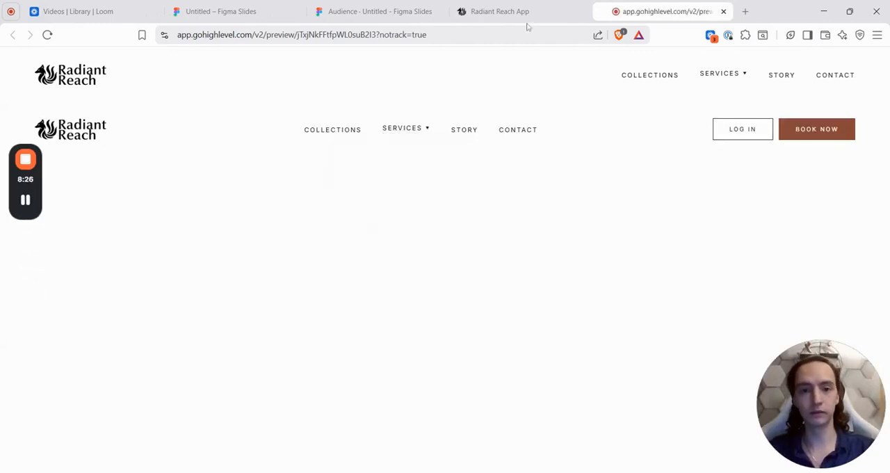
pyautogui.moveTo(747, 84)
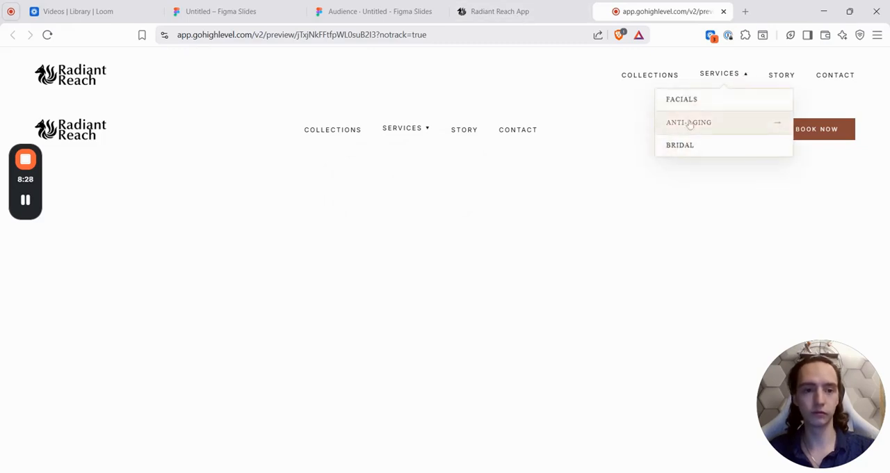
pyautogui.click(517, 11)
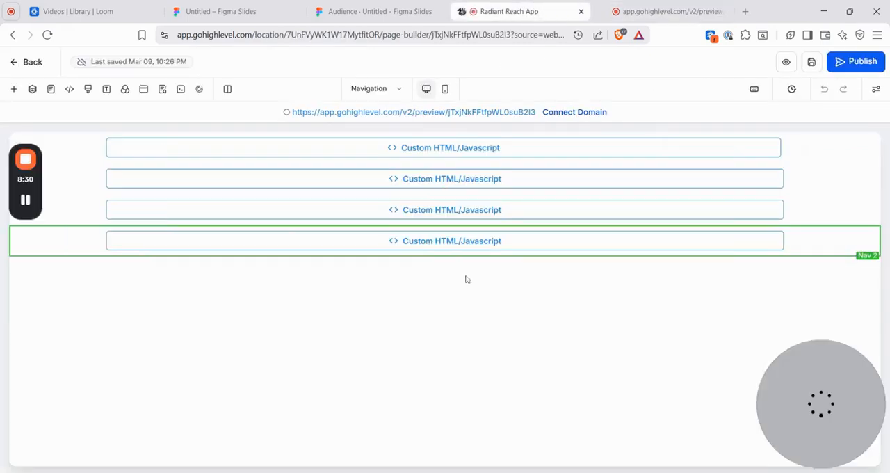
pyautogui.click(32, 64)
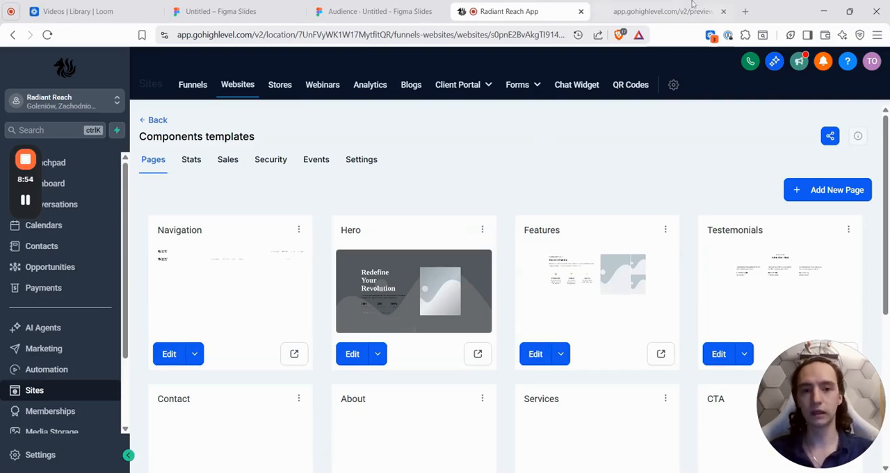
# Step: Search Google for "html css templates" in a new tab and open the templatemo result
pyautogui.click(744, 12)
pyautogui.write('html css tem')
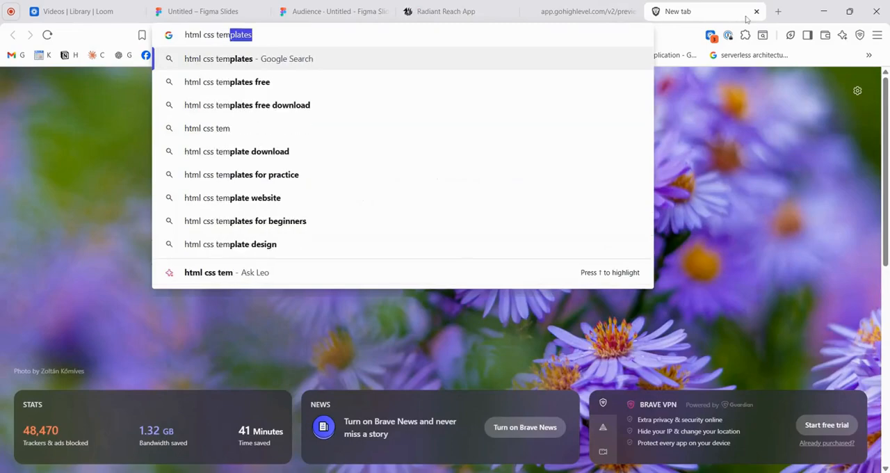
pyautogui.press('Return')
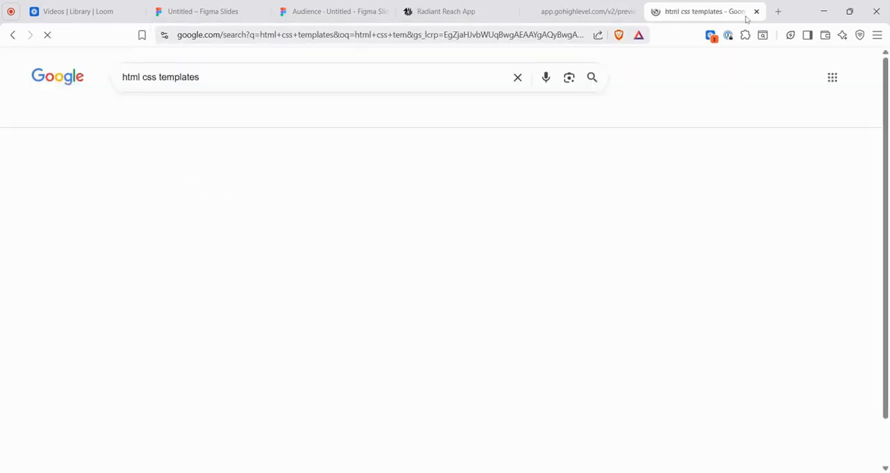
pyautogui.scroll(-4, 616, 276)
pyautogui.scroll(-3, 616, 276)
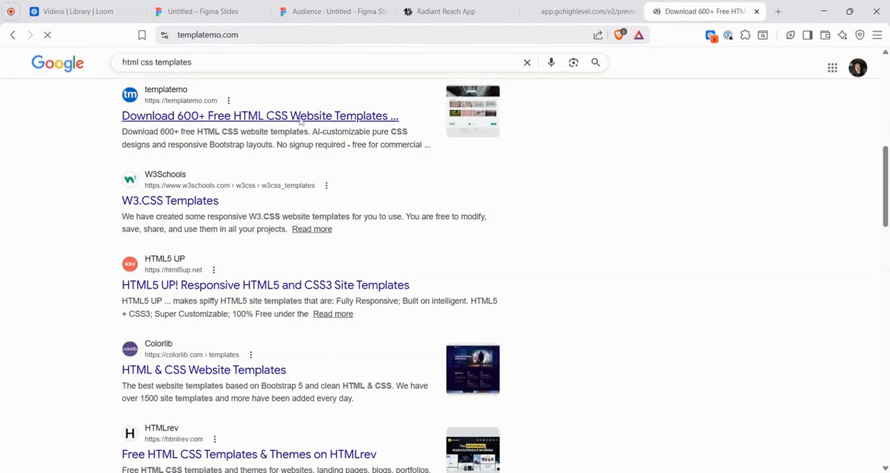
# Step: Browse the free HTML CSS website templates in the templatemo gallery
pyautogui.scroll(-5, 336, 179)
pyautogui.scroll(-1, 336, 179)
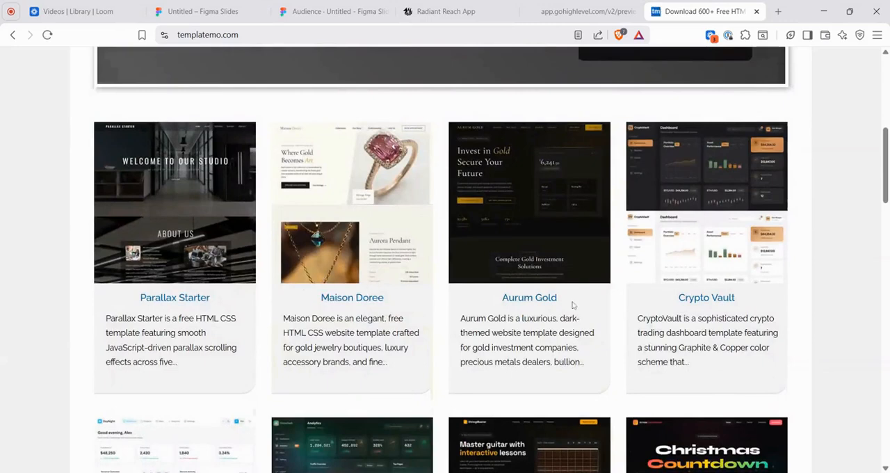
pyautogui.scroll(-3, 650, 307)
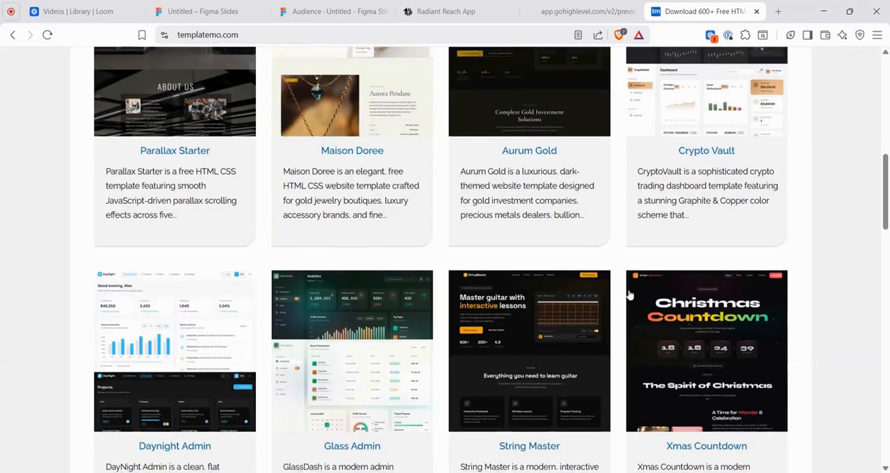
pyautogui.scroll(-3, 528, 309)
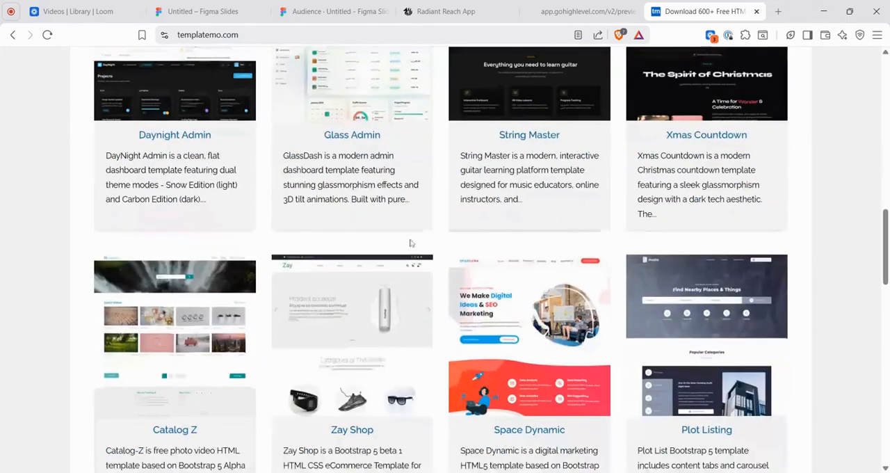
# Step: Open the Navigation page for editing from the "Components templates" overview and bring up its custom CSS
pyautogui.click(557, 12)
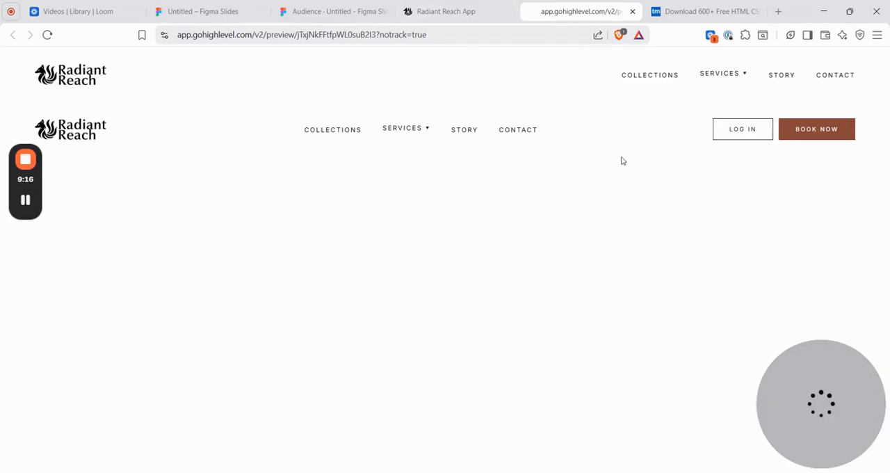
pyautogui.click(433, 8)
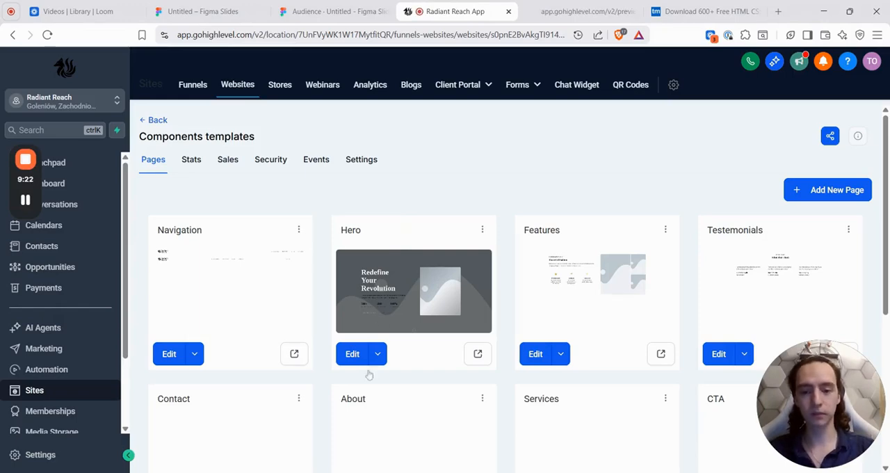
pyautogui.click(170, 355)
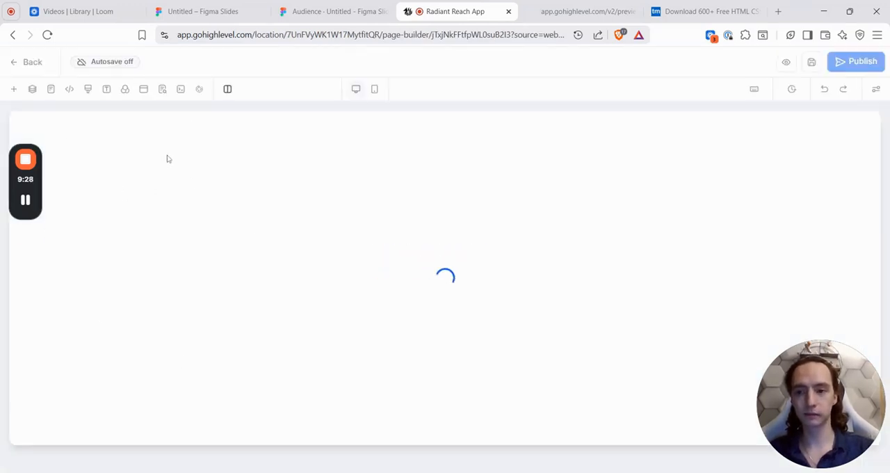
pyautogui.click(89, 91)
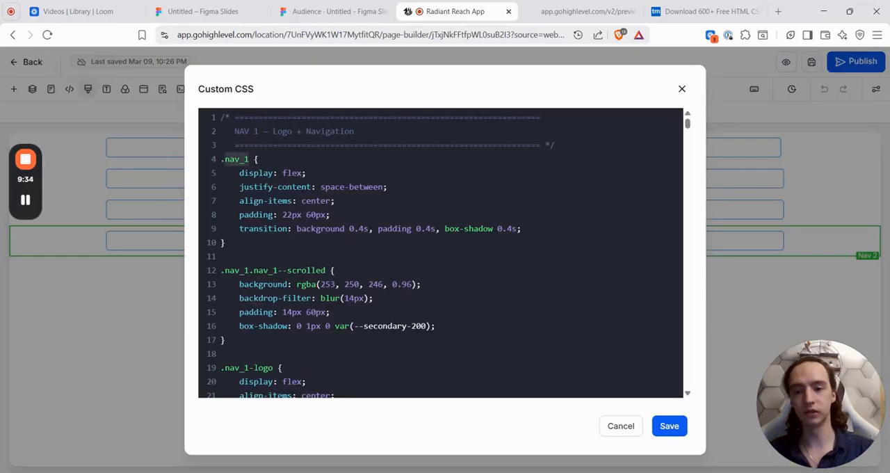
# Step: Examine the Navigation page's custom CSS, comparing the .nav_1 rules with the .nav_2 block and its sub-classes
pyautogui.click(258, 159)
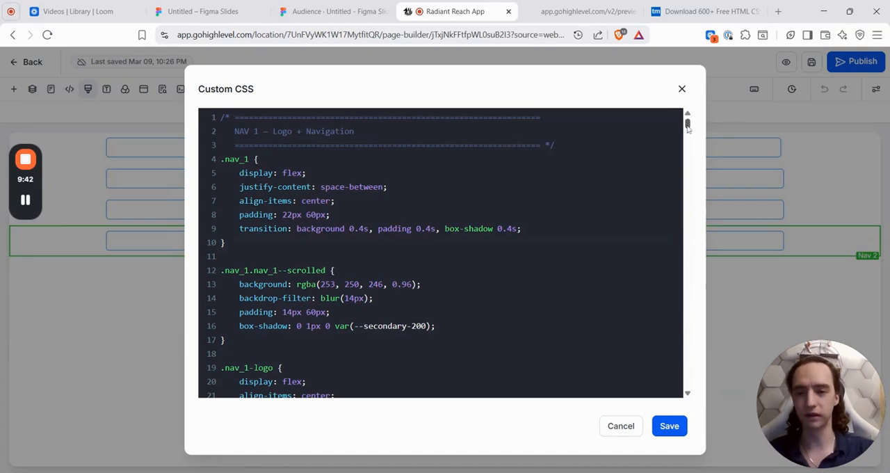
pyautogui.moveTo(687, 125); pyautogui.dragTo(663, 253)
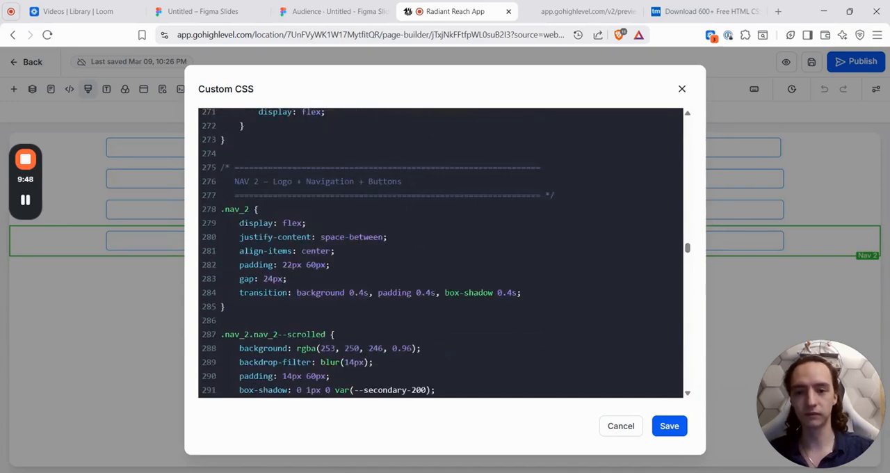
pyautogui.moveTo(249, 210); pyautogui.dragTo(221, 209)
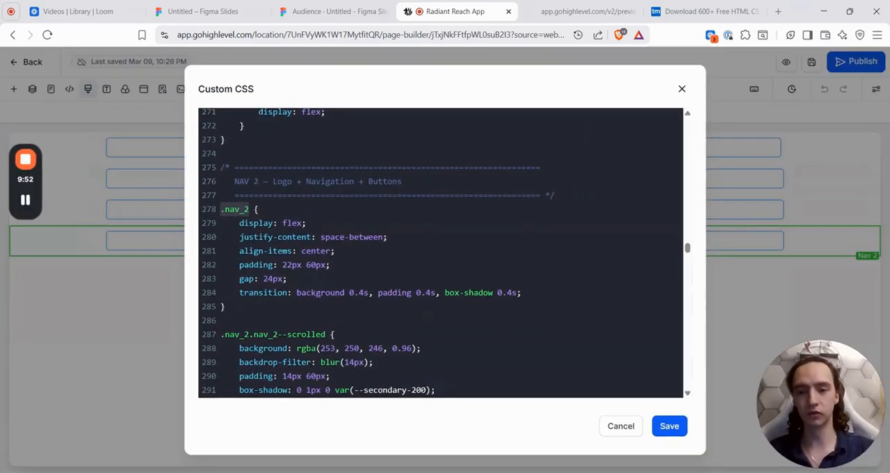
pyautogui.click(221, 153)
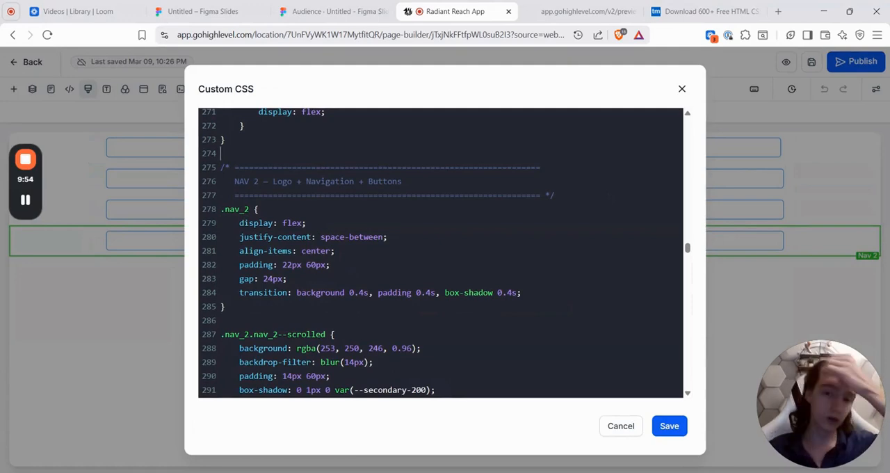
pyautogui.moveTo(221, 154); pyautogui.dragTo(417, 403)
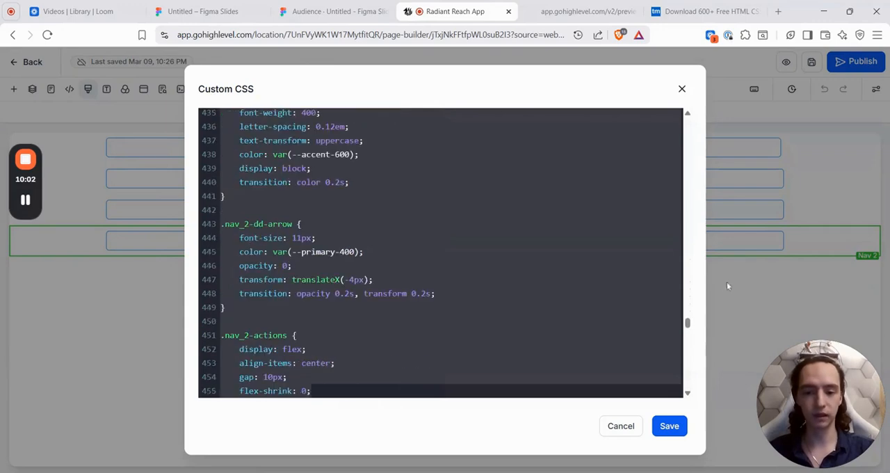
pyautogui.click(221, 321)
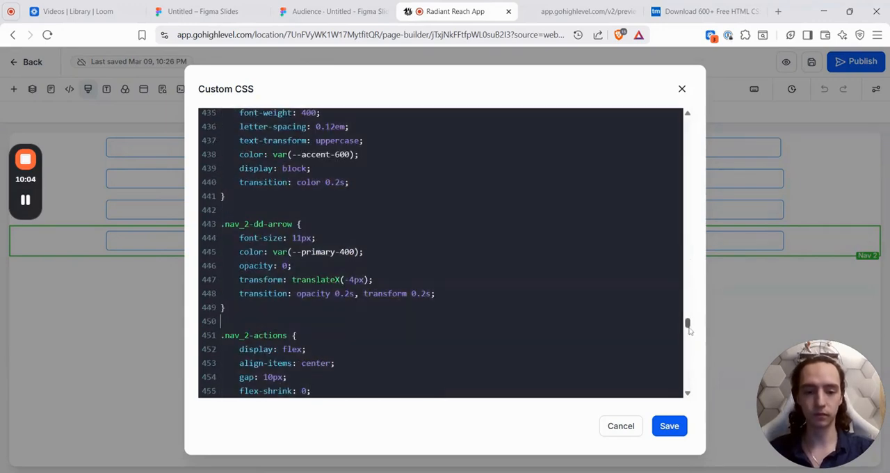
# Step: Look through the remaining .nav_2 rules down to the mobile styles and save the custom CSS
pyautogui.moveTo(688, 324); pyautogui.dragTo(687, 384)
pyautogui.click(664, 425)
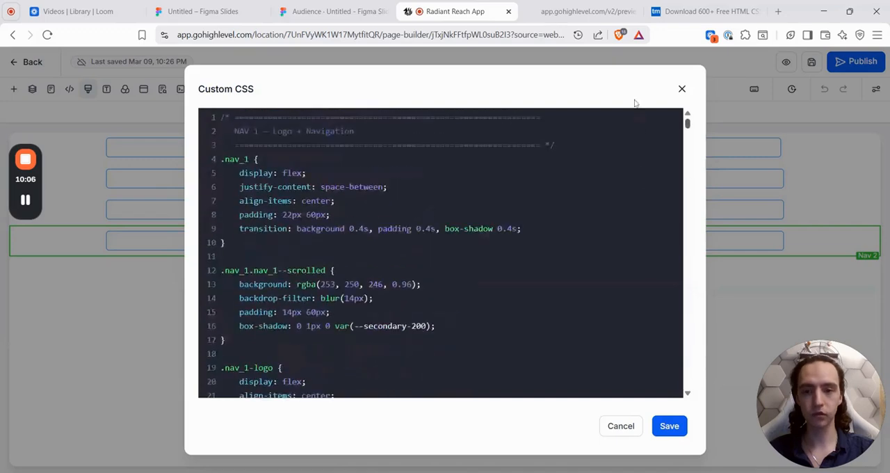
pyautogui.moveTo(634, 104); pyautogui.dragTo(572, 355)
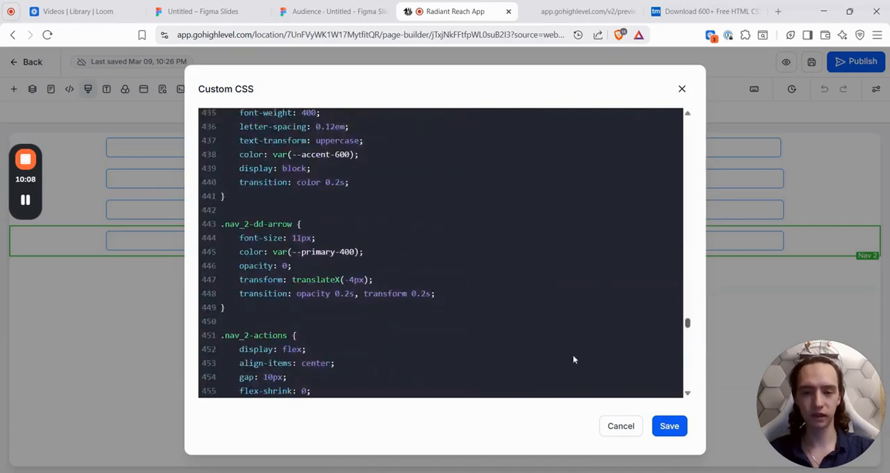
pyautogui.scroll(-12, 579, 387)
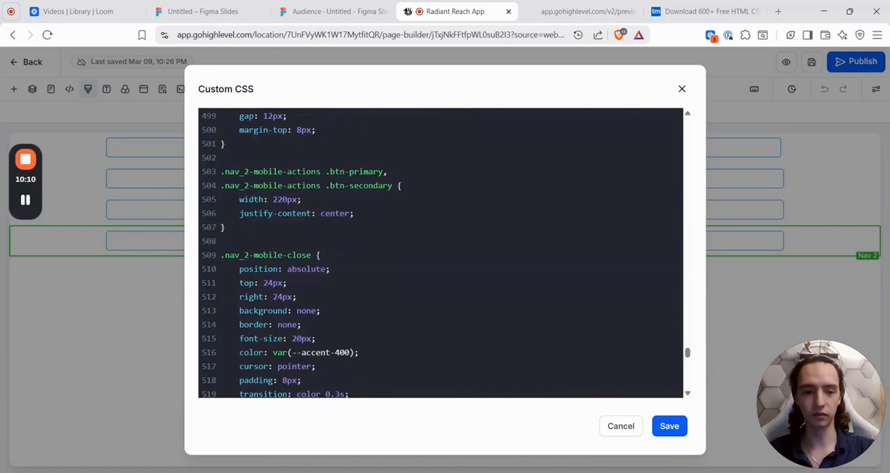
pyautogui.click(667, 426)
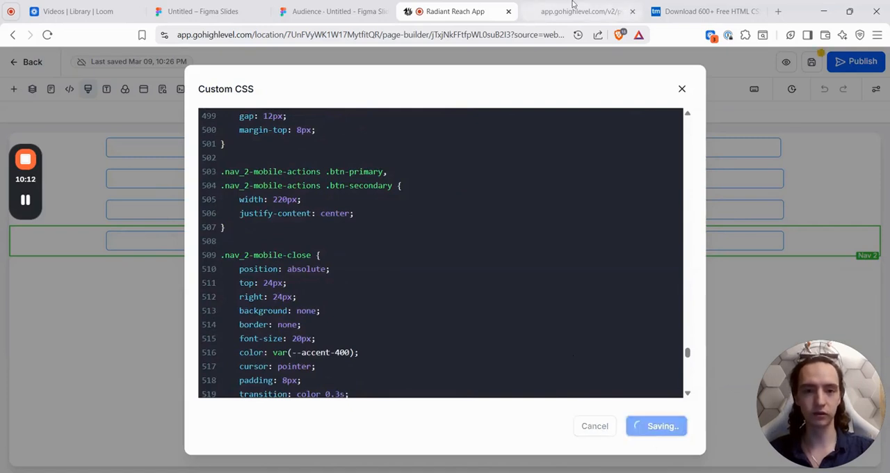
# Step: Check the Navigation preview's responsive layout with developer tools at a width of about 692 px, and close the tools
pyautogui.hotkey('ctrl', 'Tab')
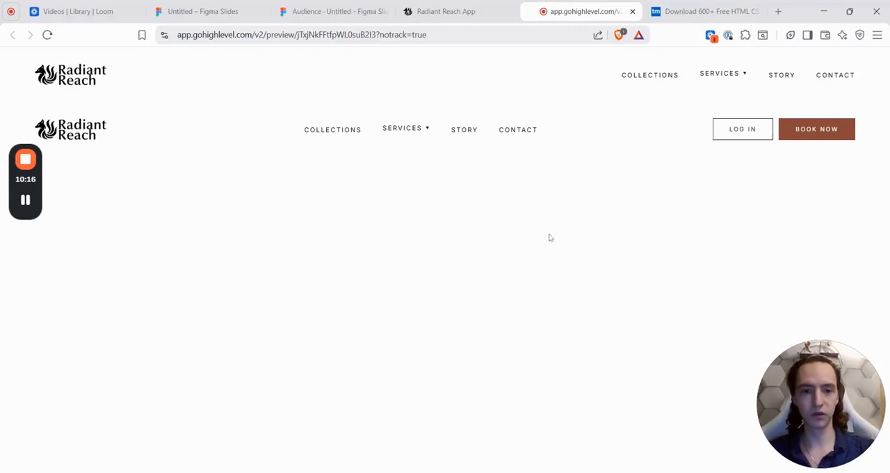
pyautogui.hotkey('ctrl', 'shift', 'i')
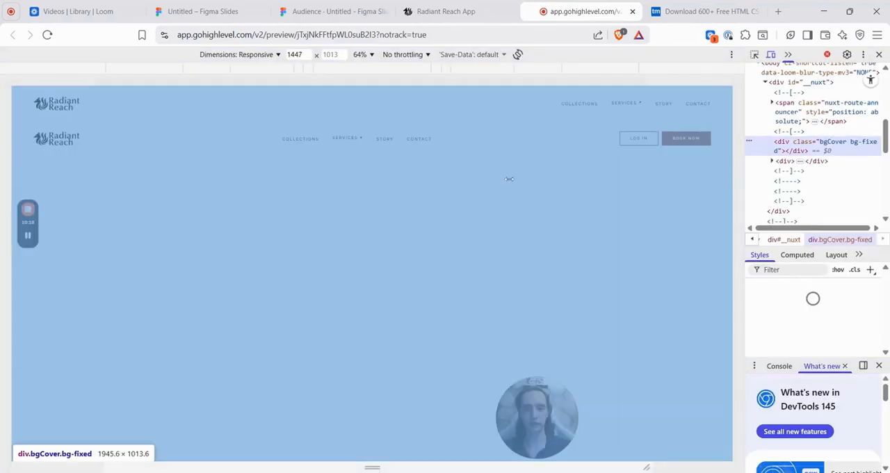
pyautogui.moveTo(737, 185); pyautogui.dragTo(505, 181)
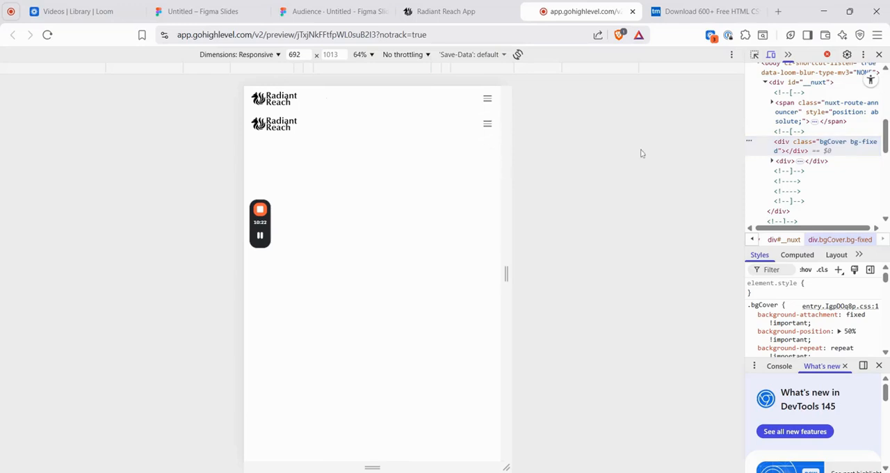
pyautogui.click(879, 54)
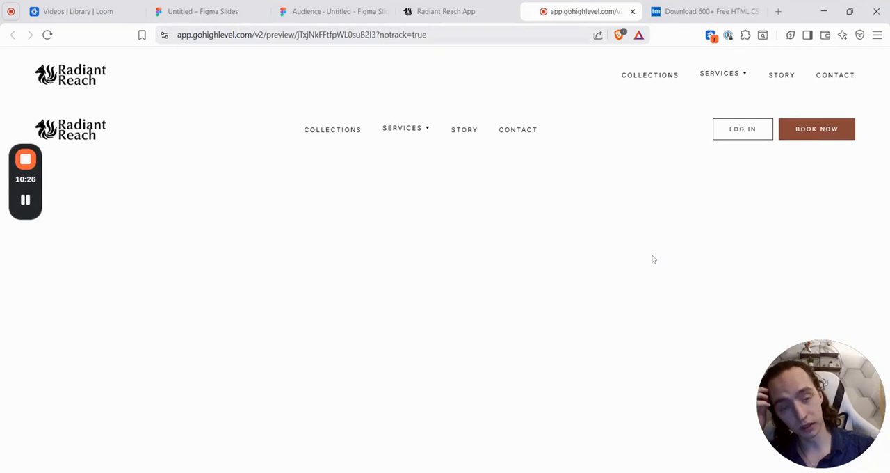
# Step: Save the Navigation page in the page builder and go back to the "Components templates" page overview
pyautogui.click(471, 19)
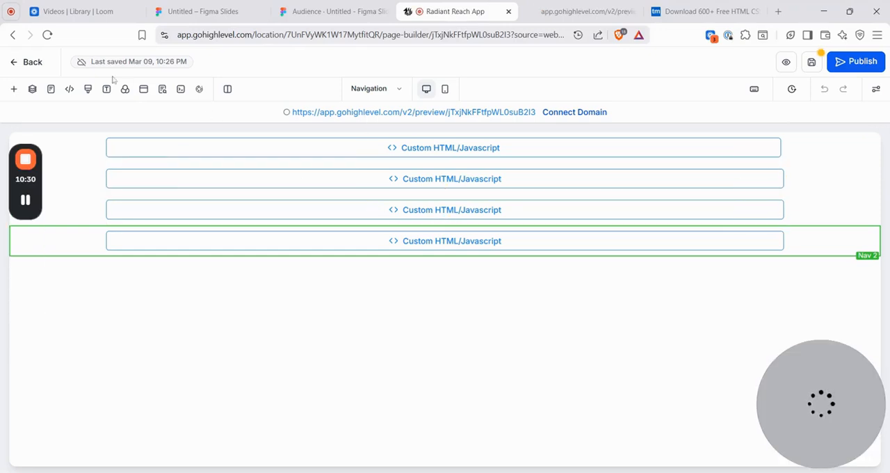
pyautogui.click(36, 65)
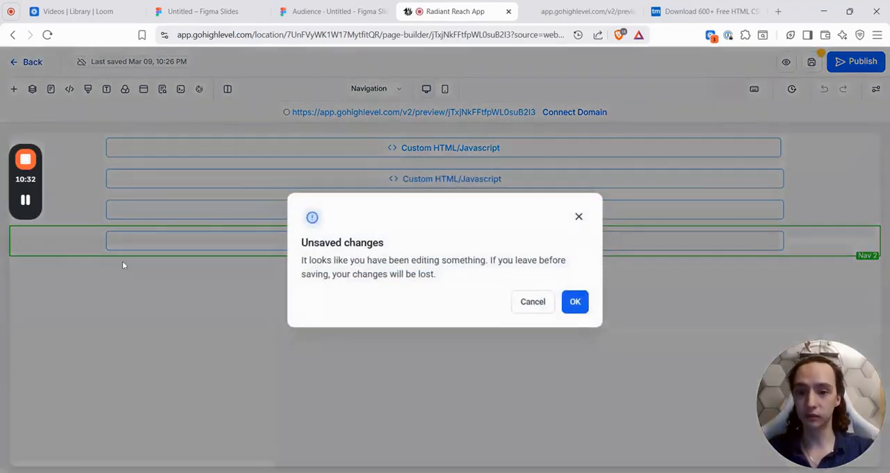
pyautogui.click(579, 217)
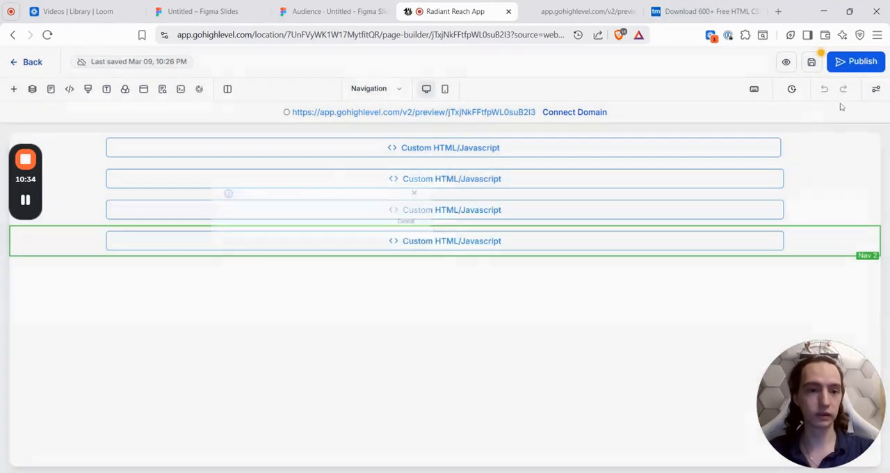
pyautogui.click(162, 88)
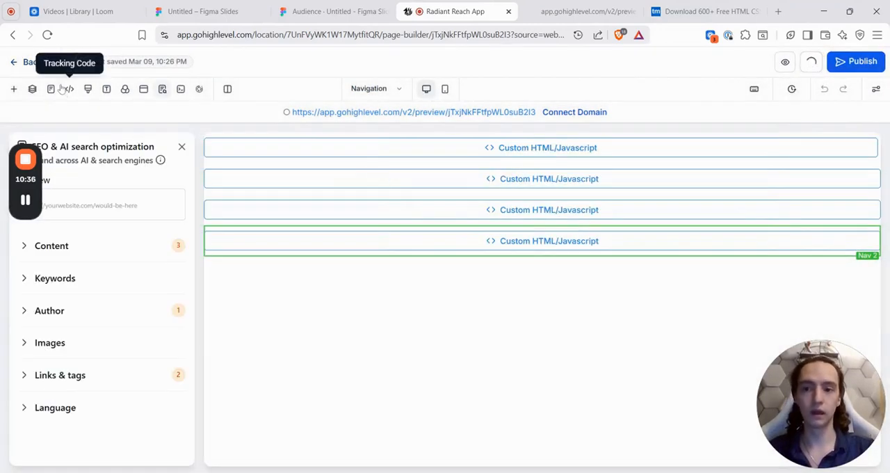
pyautogui.click(25, 64)
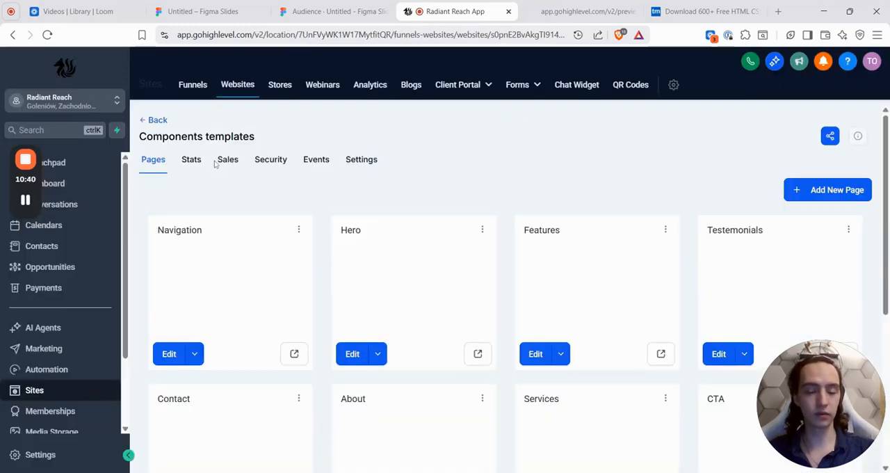
# Step: Delete the "test" page from the "Components templates" website, confirming with DELETE
pyautogui.scroll(-4, 319, 219)
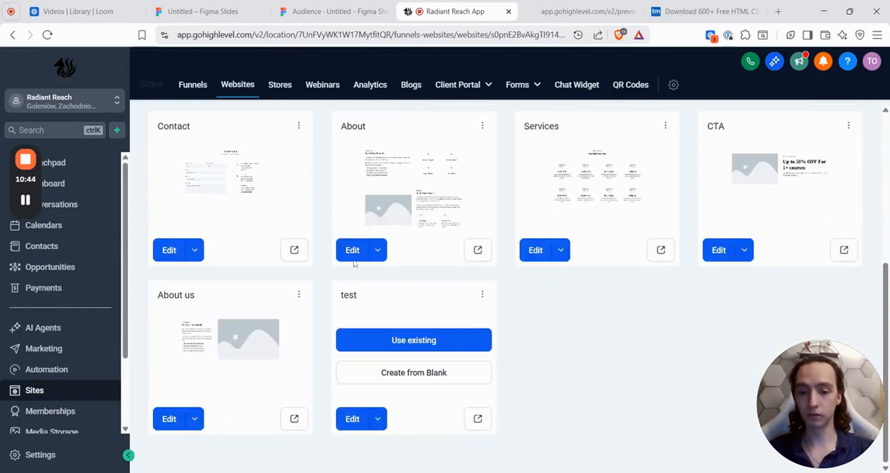
pyautogui.click(381, 420)
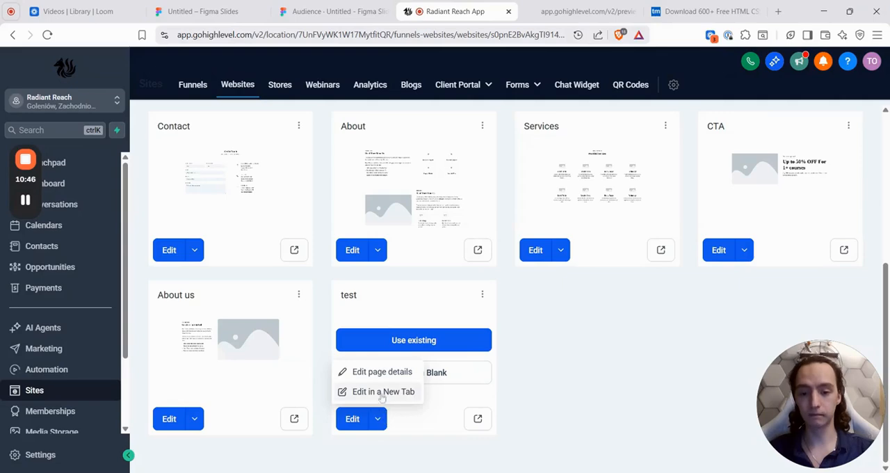
pyautogui.click(482, 294)
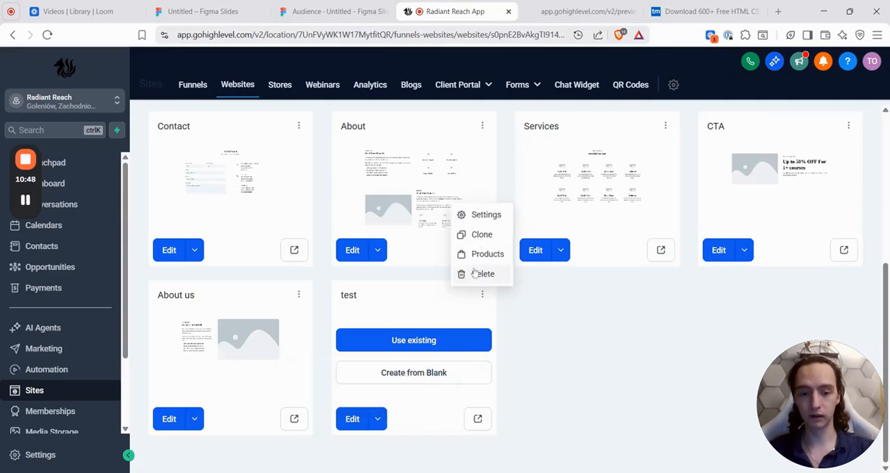
pyautogui.click(475, 273)
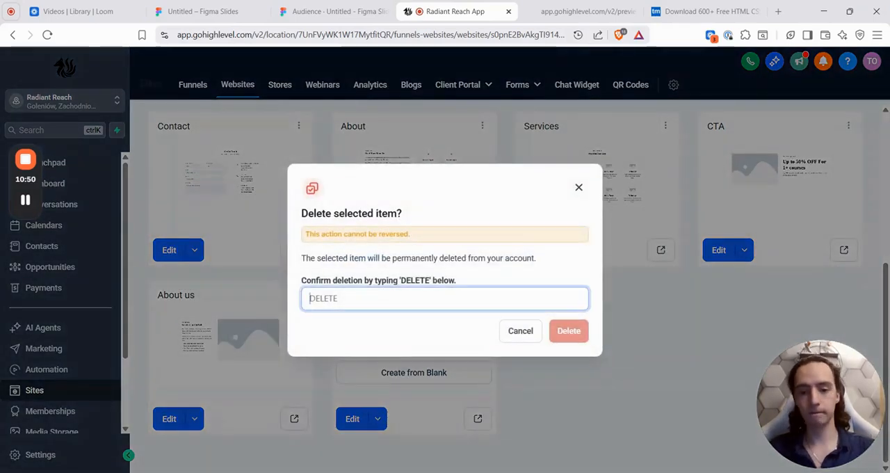
pyautogui.write('DELETE')
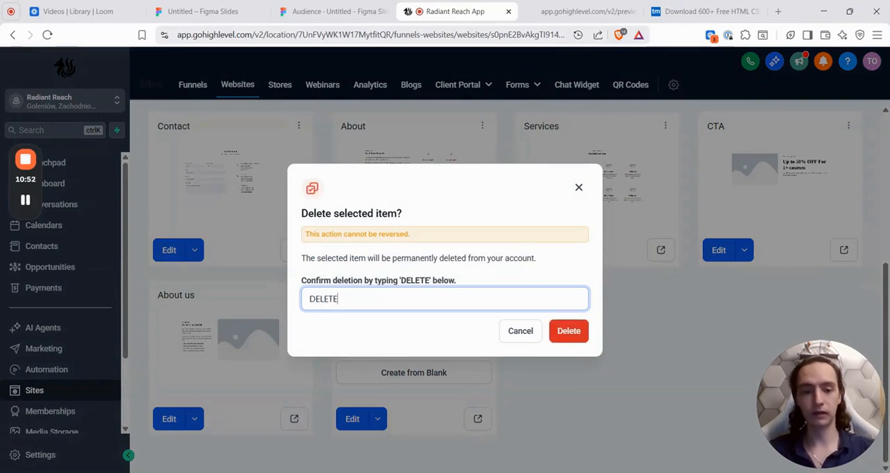
pyautogui.click(574, 325)
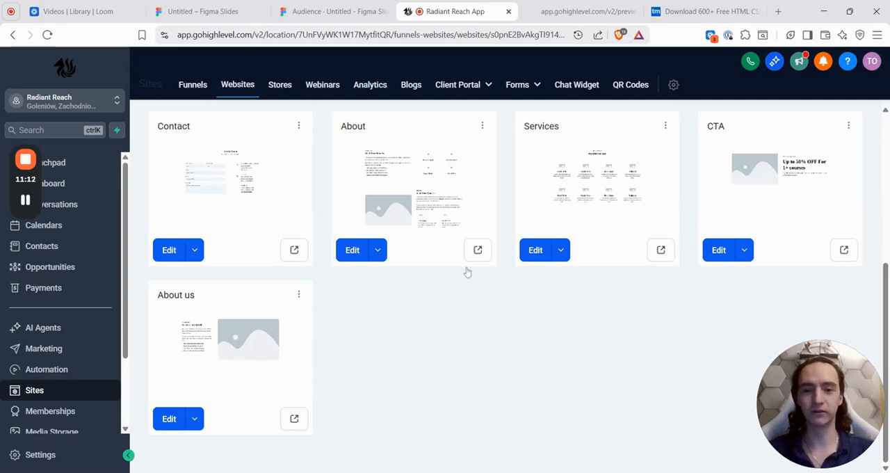
pyautogui.moveTo(17, 182)
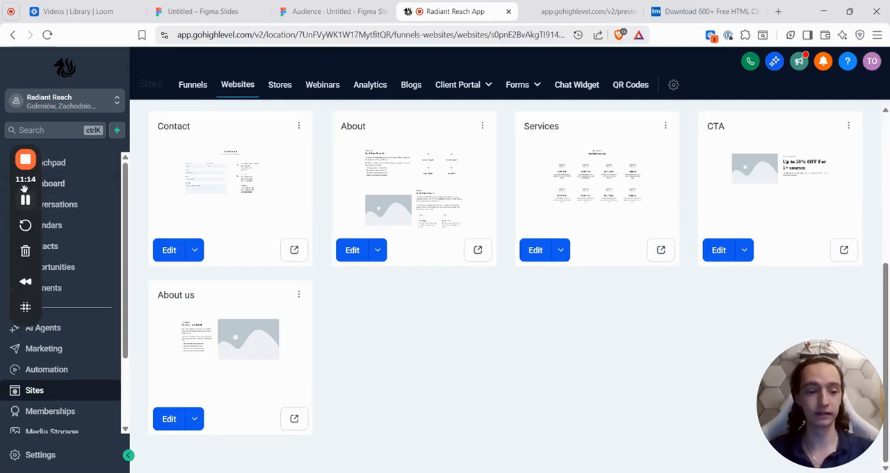